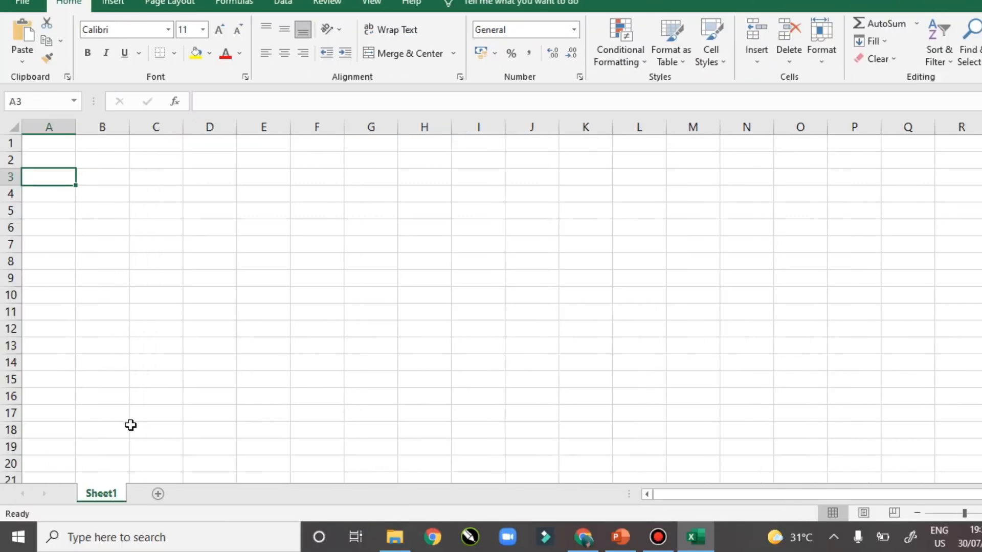
left_click(131, 543)
type("excel")
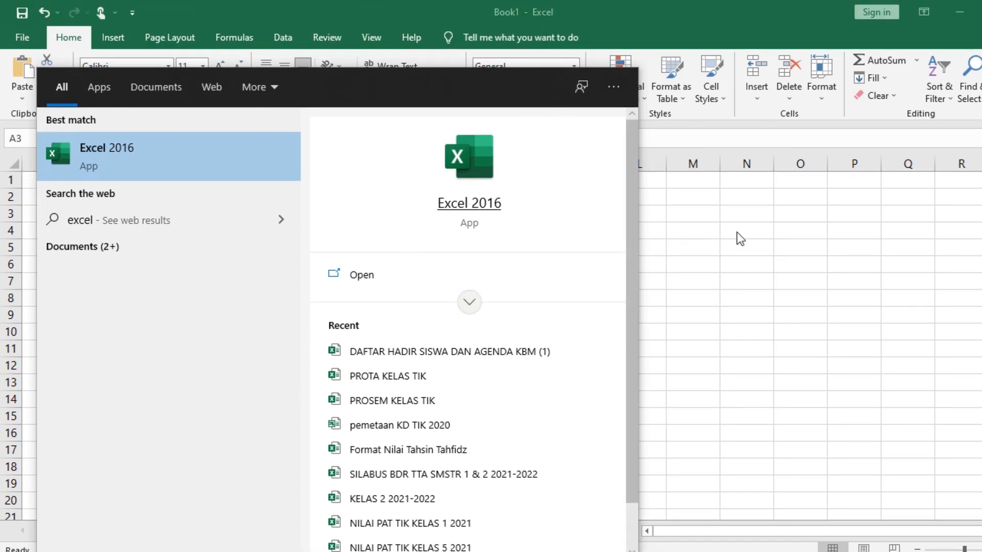
left_click(760, 237)
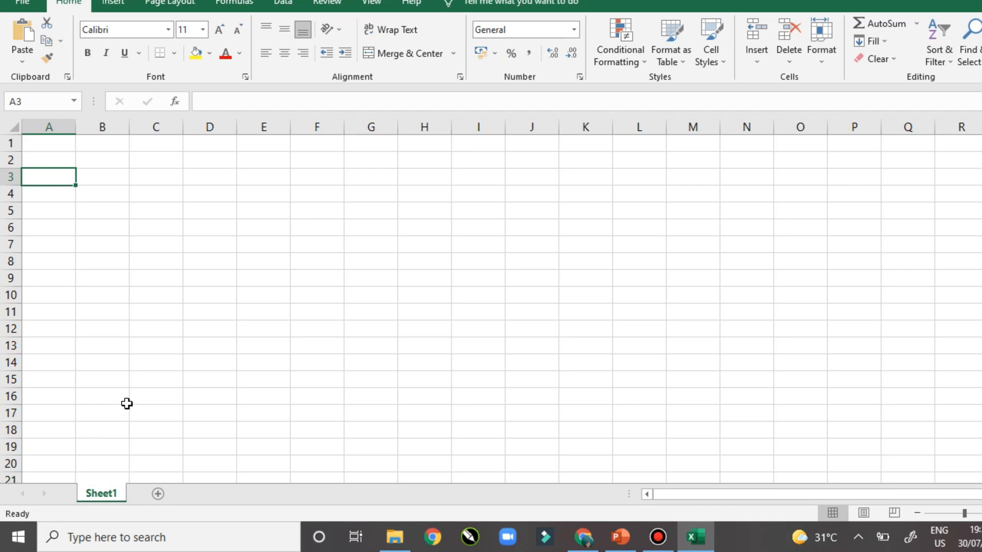
left_click(109, 190)
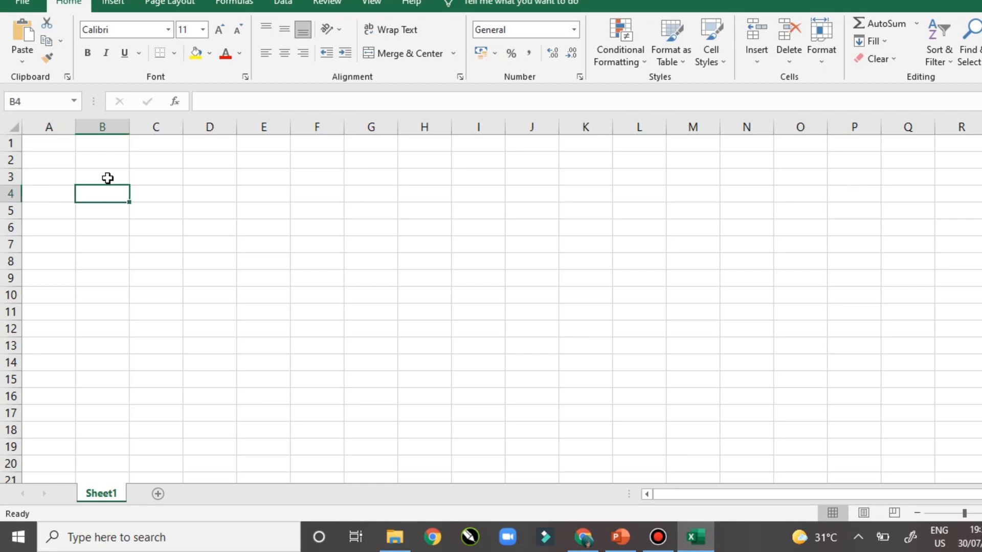
Type the headers Nomor, Nama and Nilai into B3, C3 and D3
left_click(107, 178)
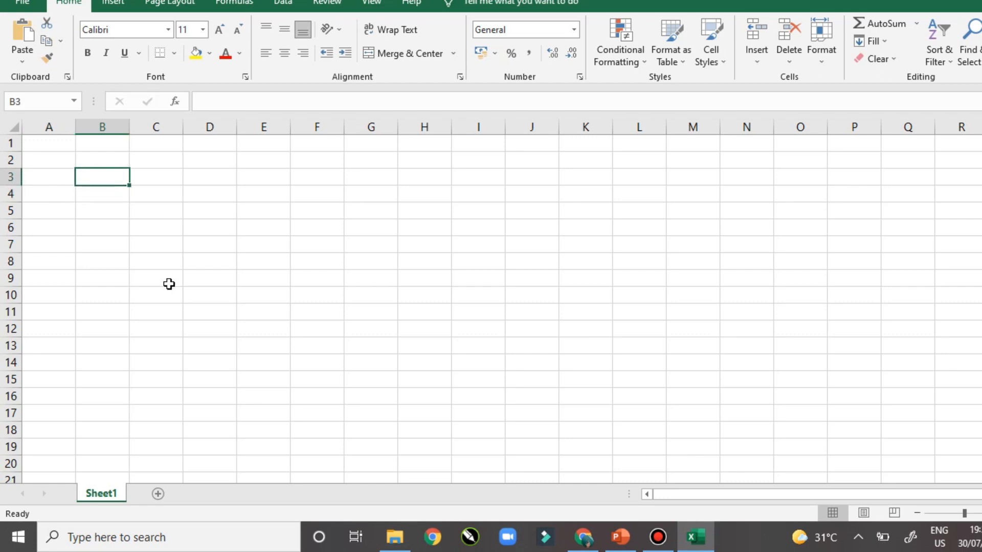
type("Nomor")
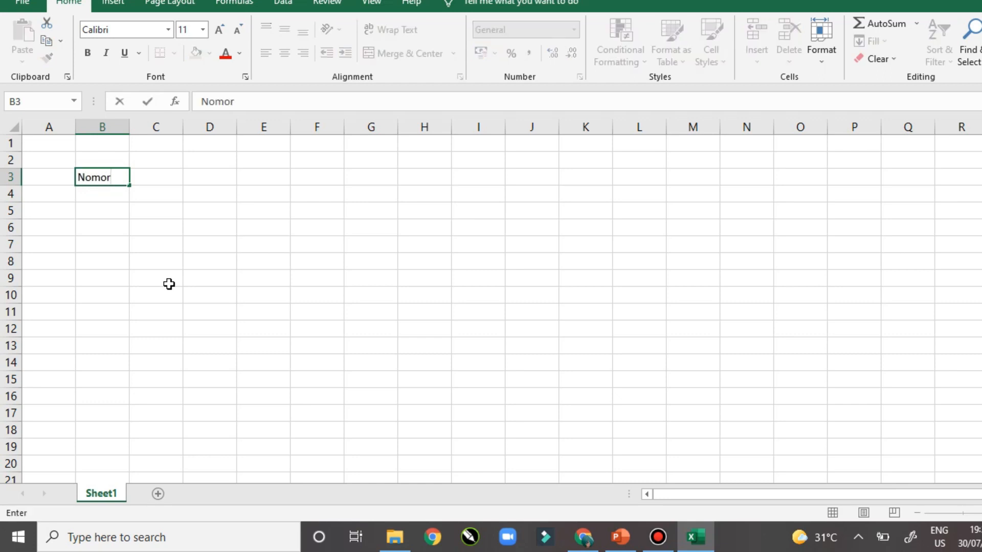
key("Tab")
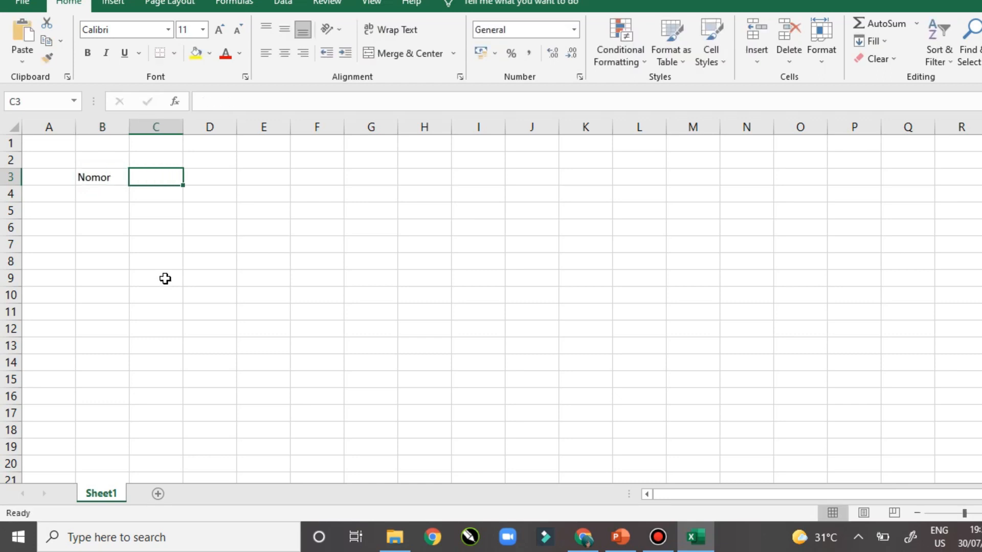
left_click(106, 175)
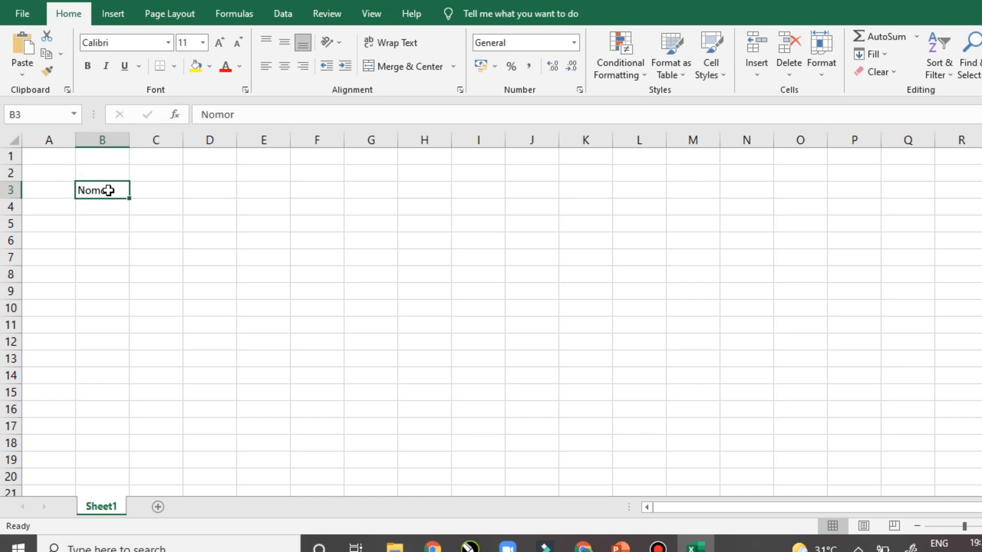
left_click(153, 190)
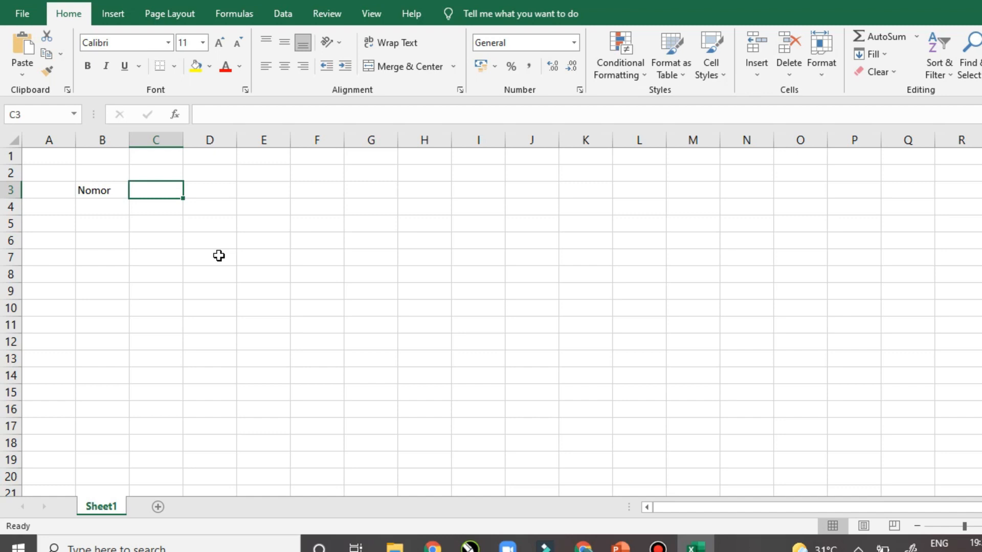
type("Nama")
key("Tab")
type("Nilai")
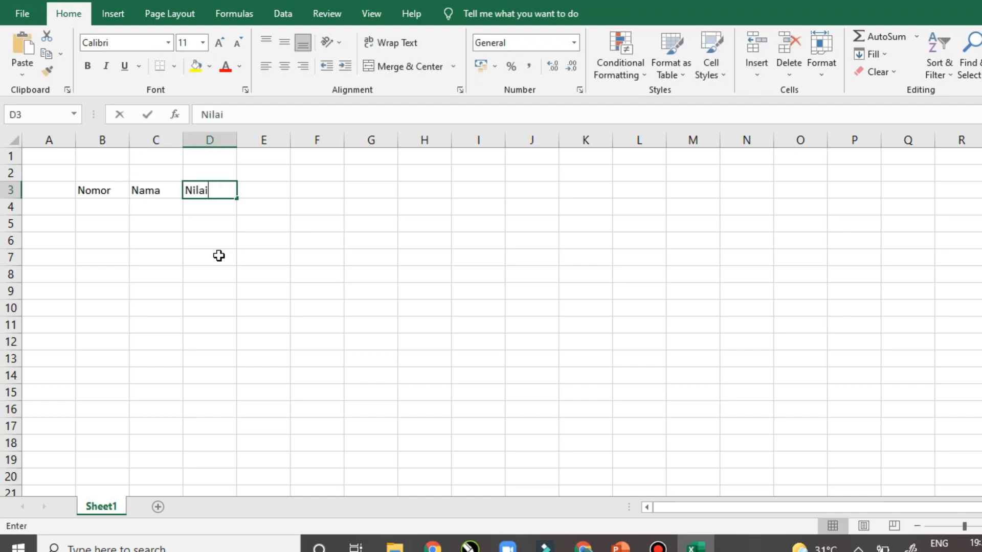
key("Return")
Number the rows 1 through 10 in B4:B13 under Nomor
type("1")
key("Return")
type("2")
key("Return")
type("3")
key("Return")
type("4")
key("Return")
type("5 6 7 8 9 10")
key("Tab")
key("Up")
key("Up")
key("Up")
key("Up")
key("Up")
key("Up")
key("Up")
key("Up")
key("Up")
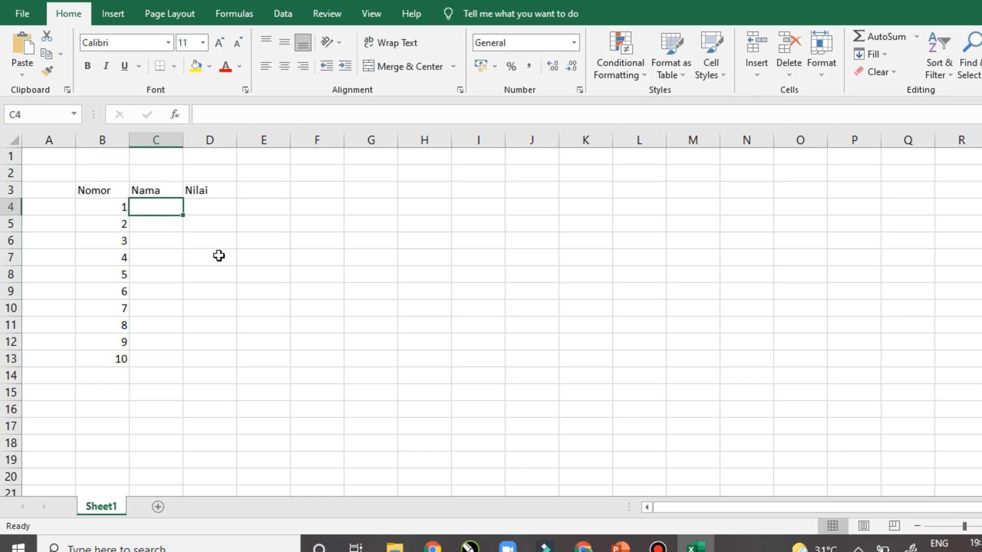
Enter the first five student names in C4:C8, fixing a typo in the third
key("Return")
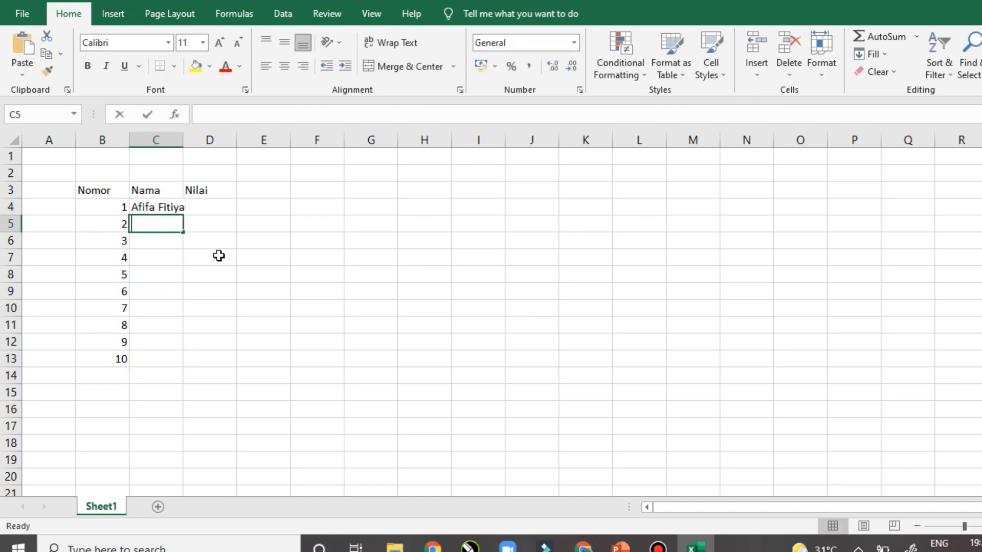
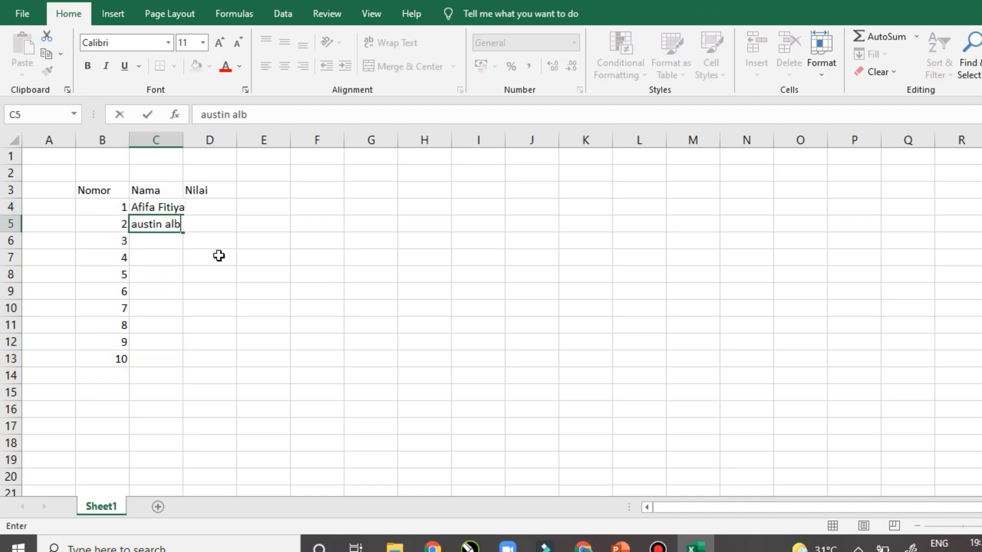
key("Return")
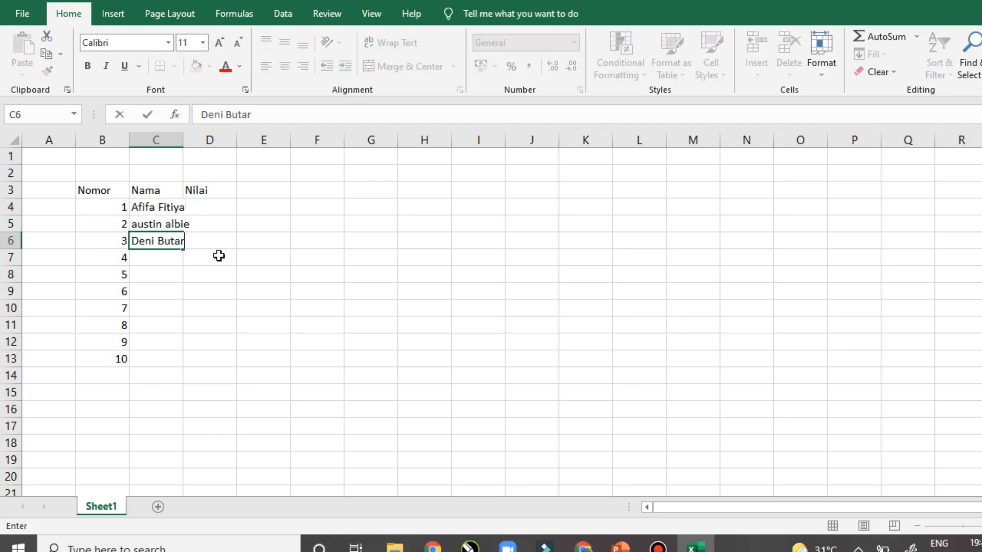
key("Return")
key("Return")
key("Return")
Enter the remaining five student names in C9:C13
key("Return")
key("Return")
type("rahayu")
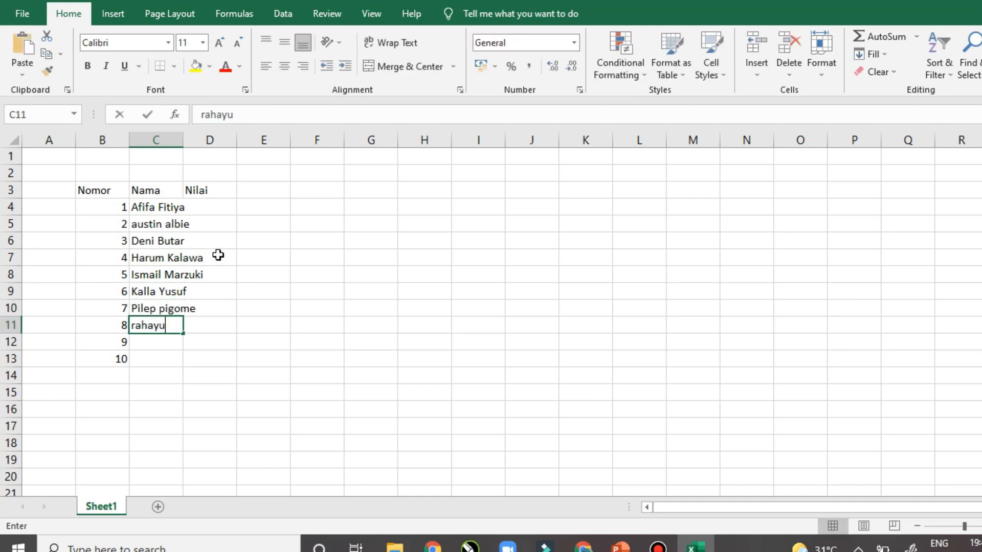
key("Return")
key("Return")
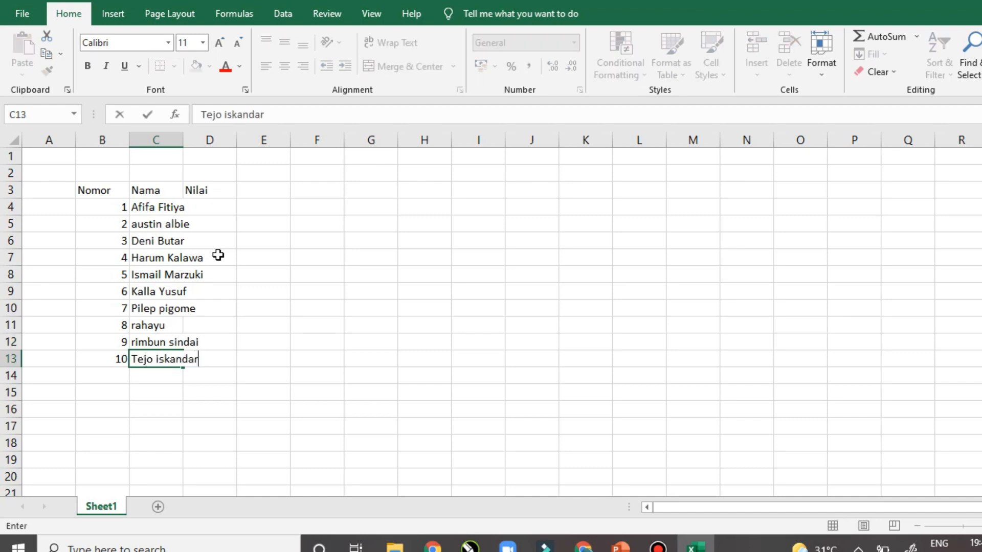
key("Tab")
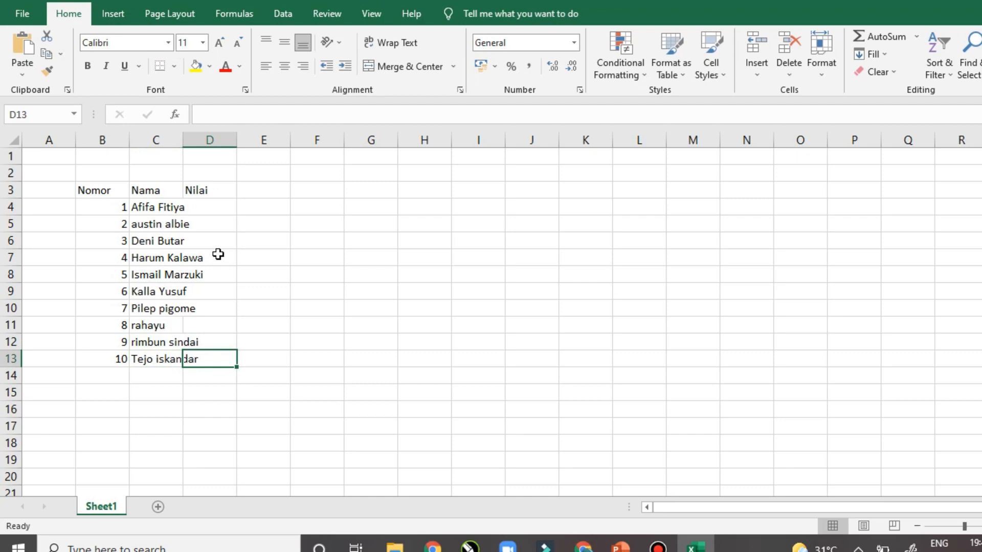
left_click(165, 207)
Widen column C until the longest student name fits fully
left_click(202, 262)
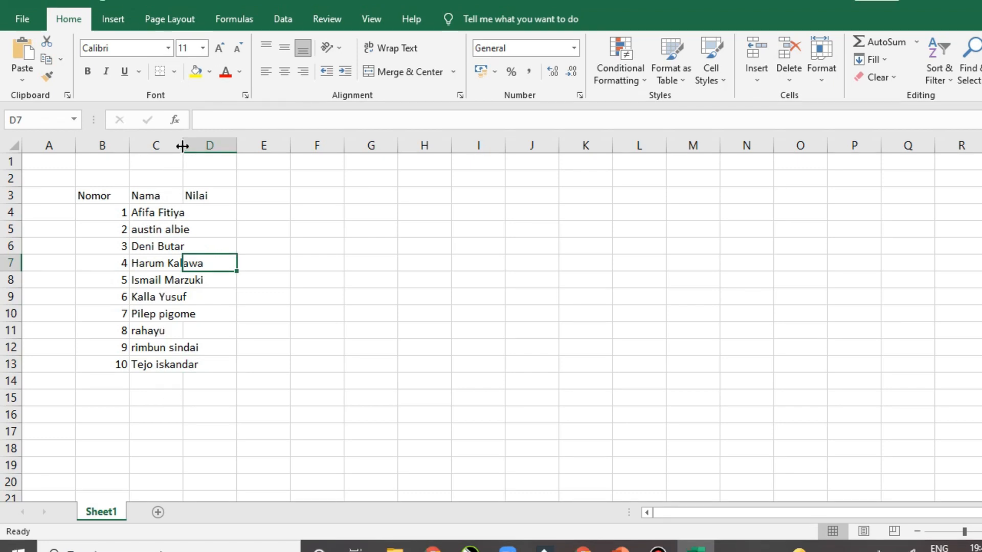
mouse_move(182, 147)
left_mouse_down()
mouse_move(322, 160)
mouse_move(192, 160)
mouse_move(283, 149)
mouse_move(171, 141)
mouse_move(181, 146)
left_mouse_up()
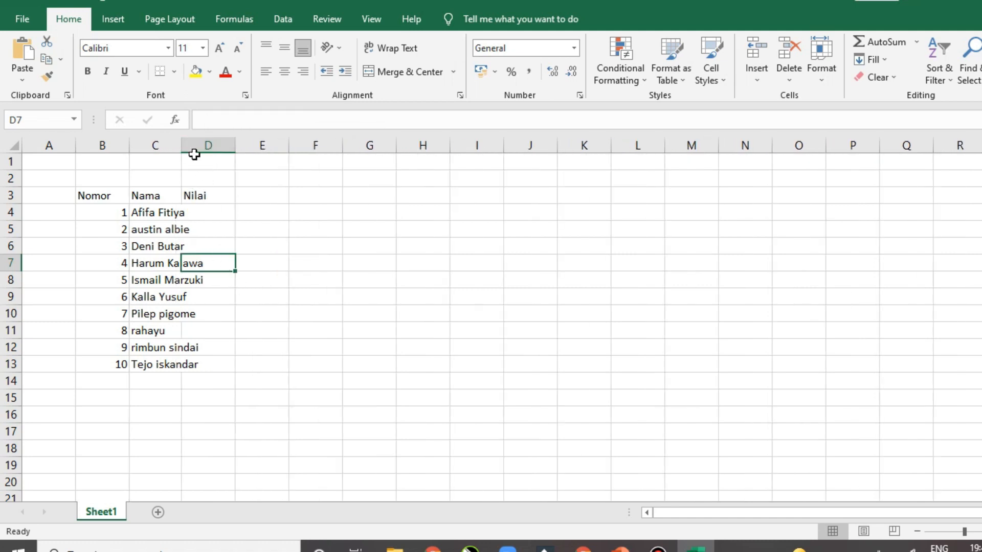
left_click_drag(182, 145, 221, 151)
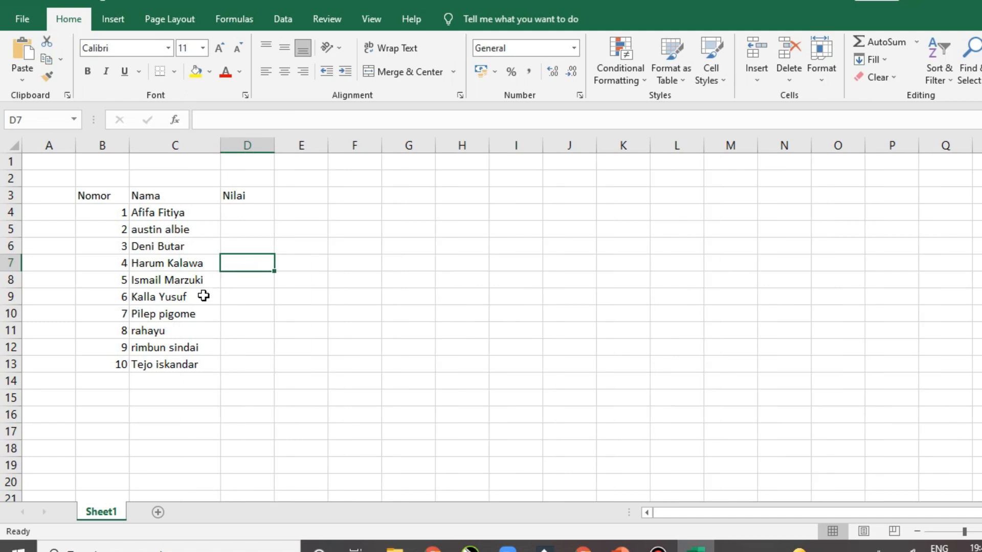
left_click(213, 347)
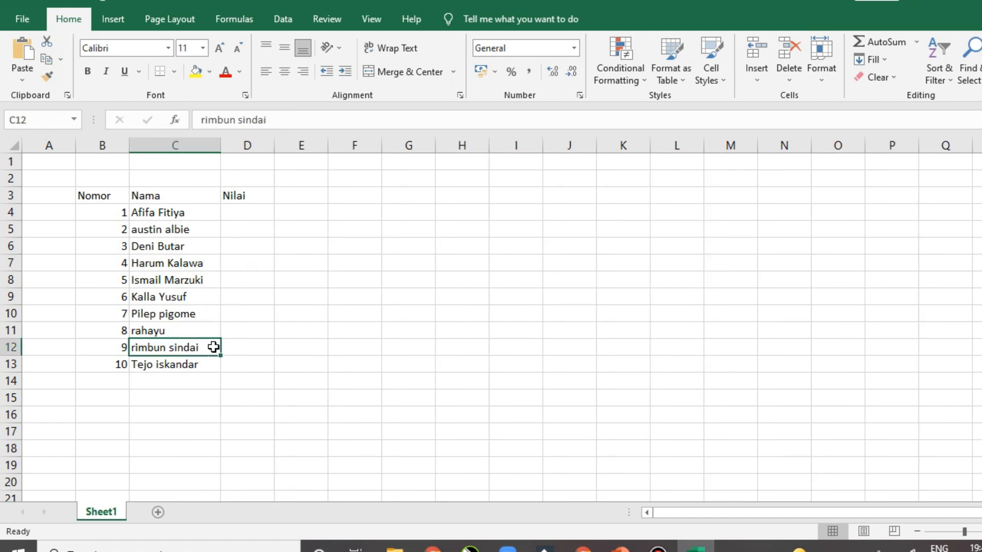
double_click(215, 139)
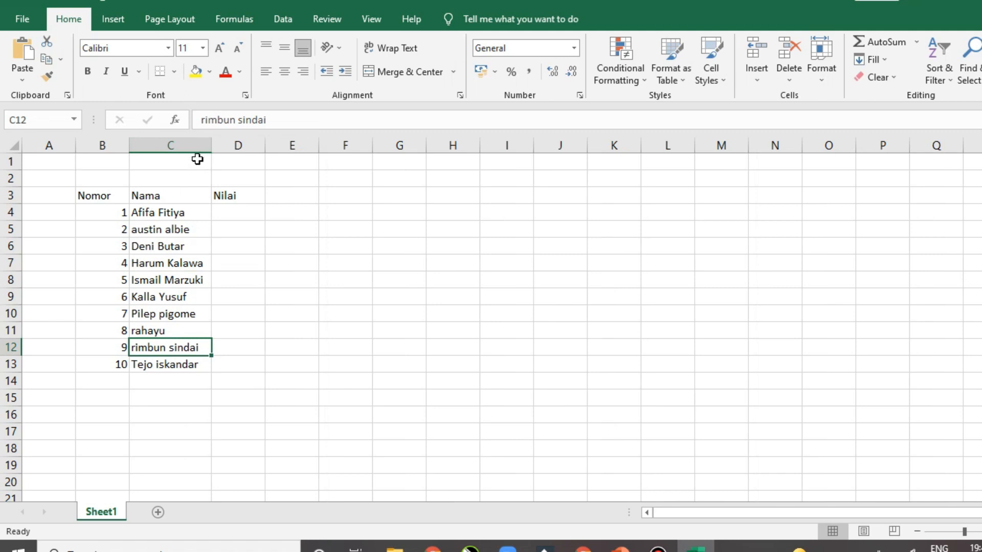
mouse_move(212, 143)
left_mouse_down()
mouse_move(348, 147)
mouse_move(220, 149)
left_mouse_up()
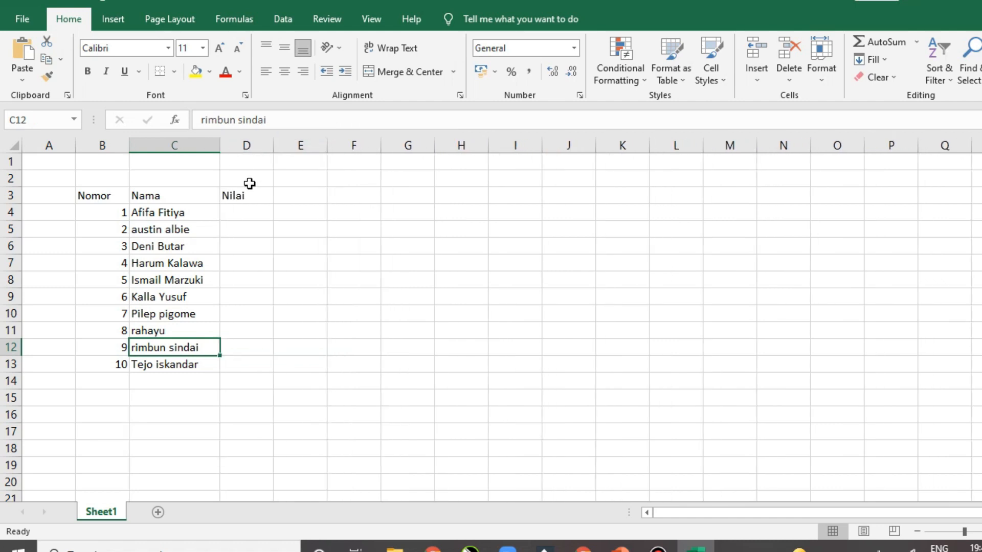
Enter the scores 98, 100, 86, 87 and 80 in D4:D8
left_click(241, 211)
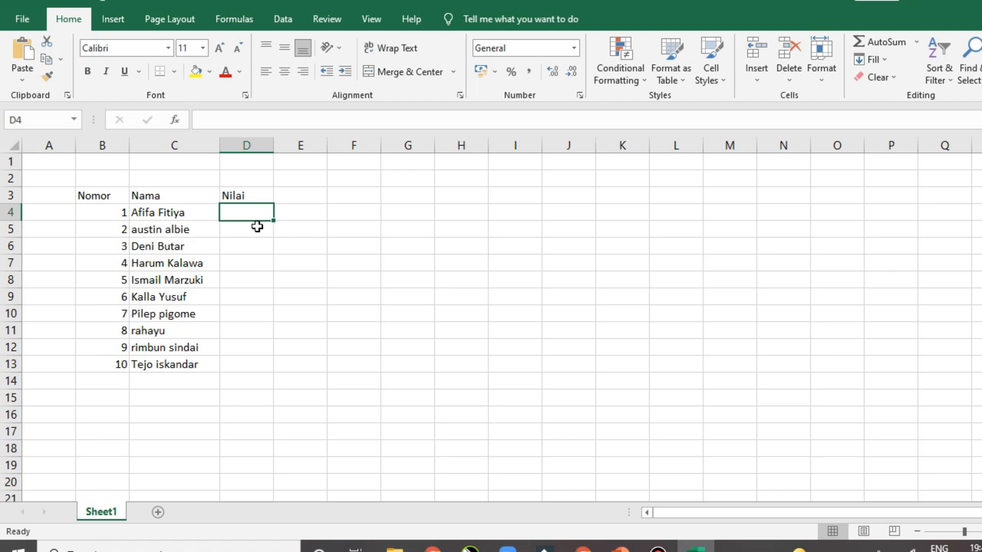
type("98")
key("Return")
type("100")
key("Return")
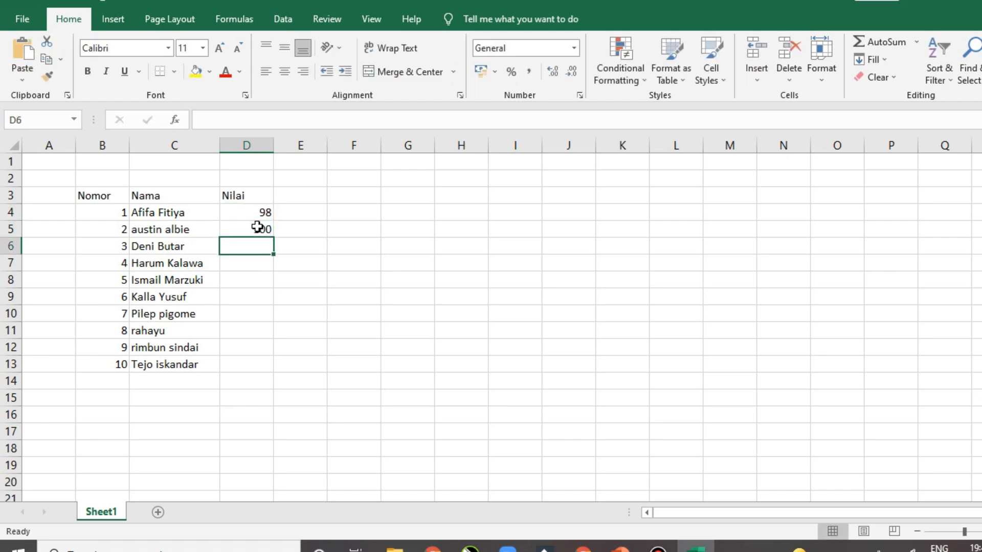
type("86")
key("Return")
type("87")
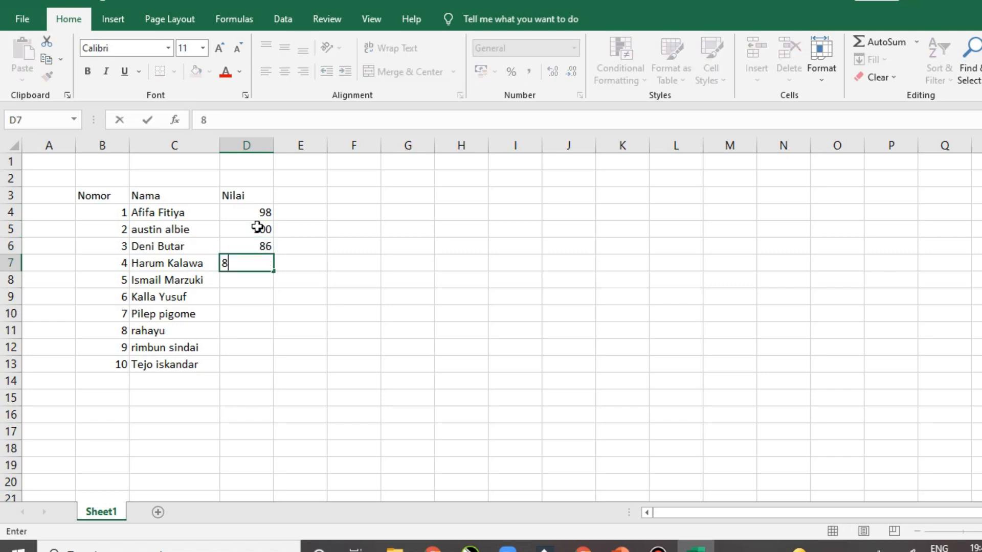
key("Return")
type("80")
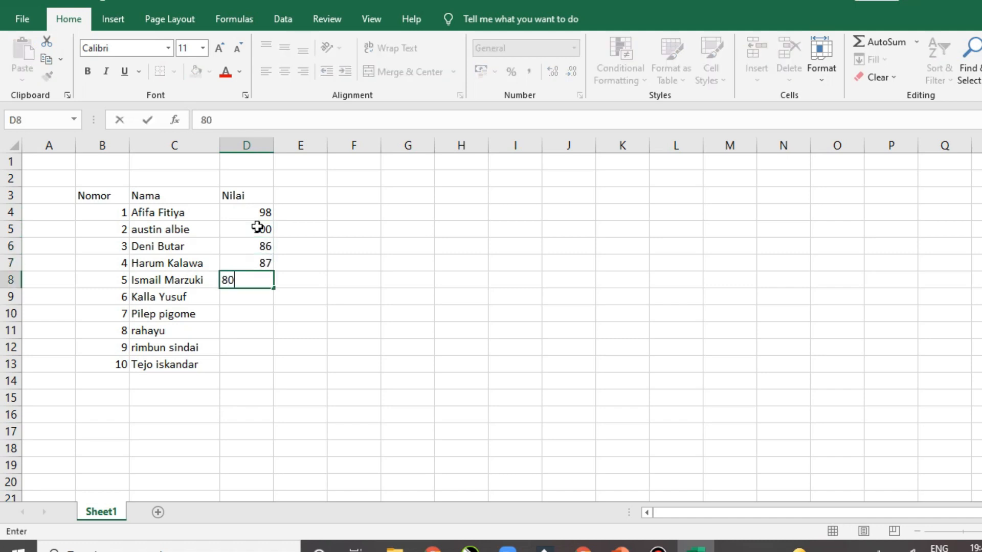
key("Return")
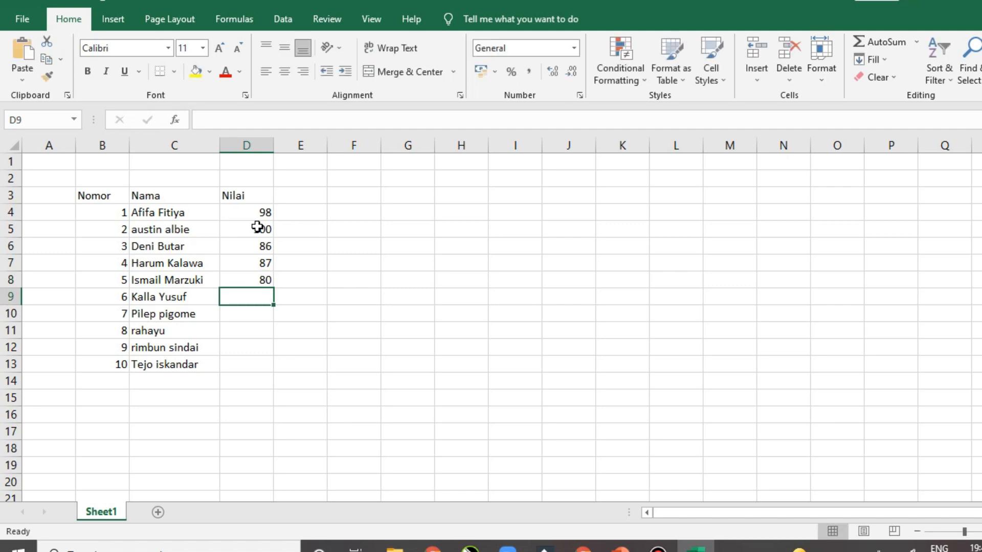
Enter the remaining scores 95, 82, 90 and 93 down to D13
type("95")
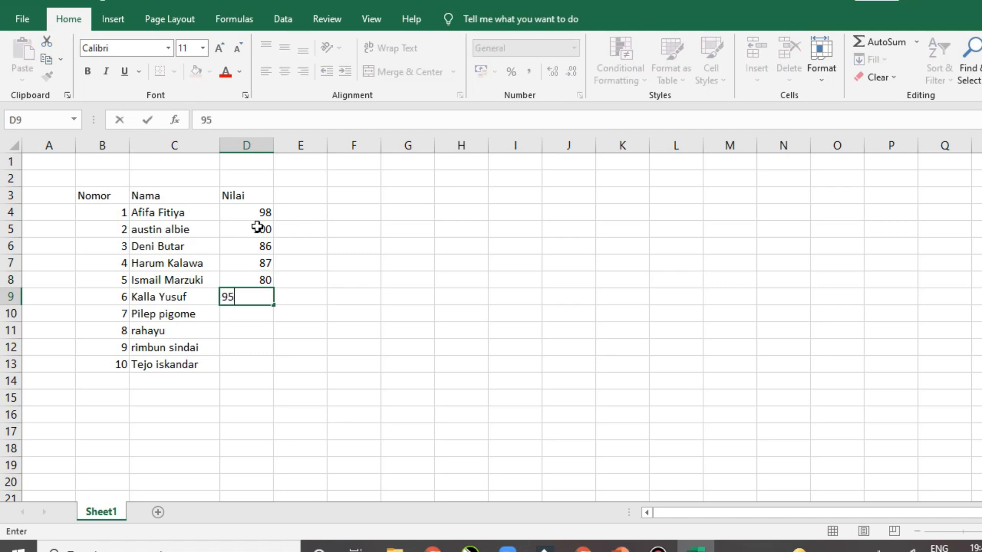
key("Return")
key("Return")
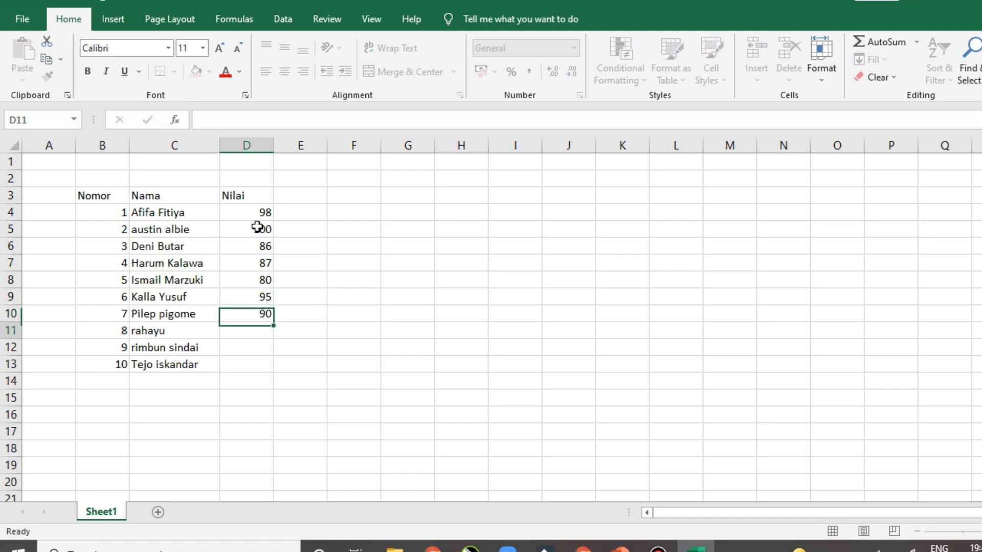
type("82")
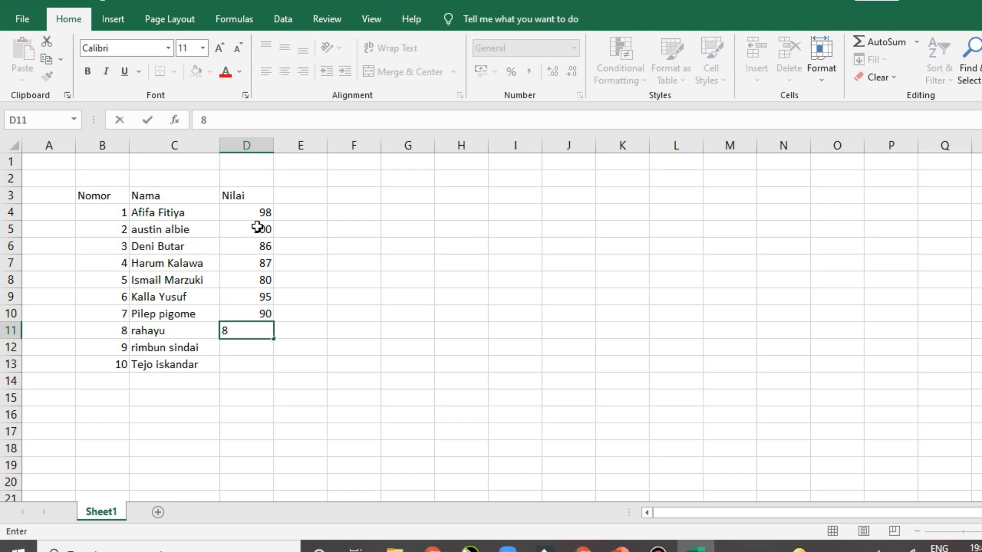
key("Return")
type("90")
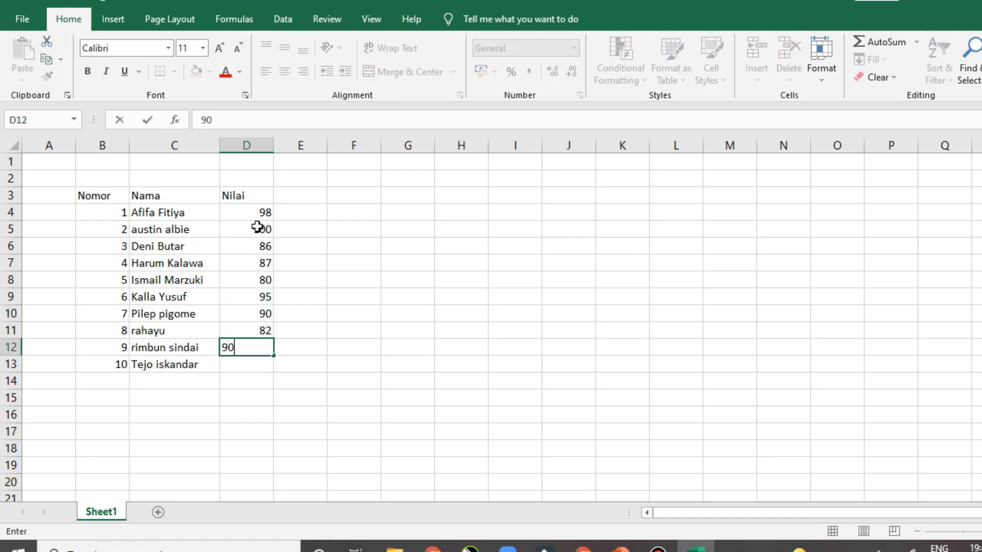
key("Return")
type("93")
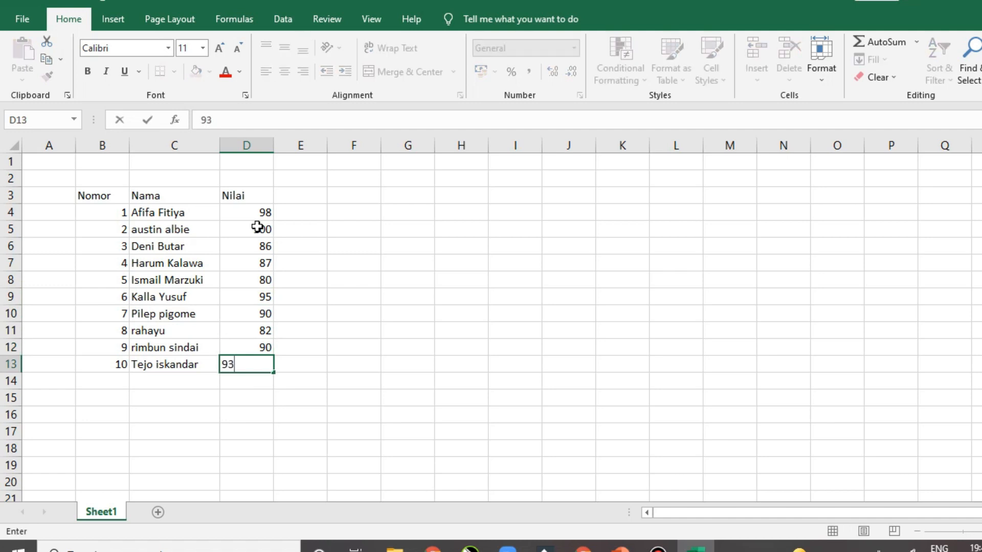
key("Tab")
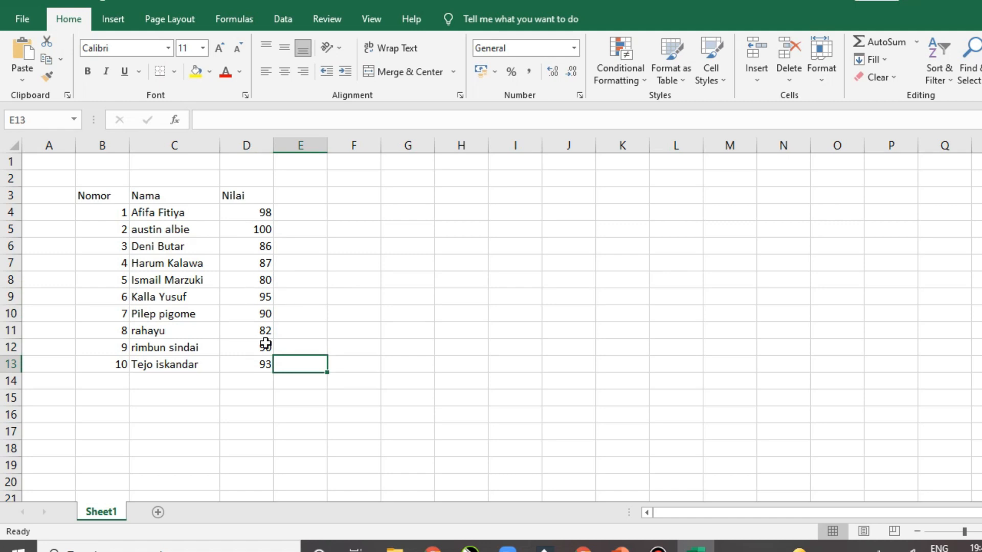
Label C14 'Jumlah Nilai' and C15 'Rerata', correcting the typos
left_click(177, 381)
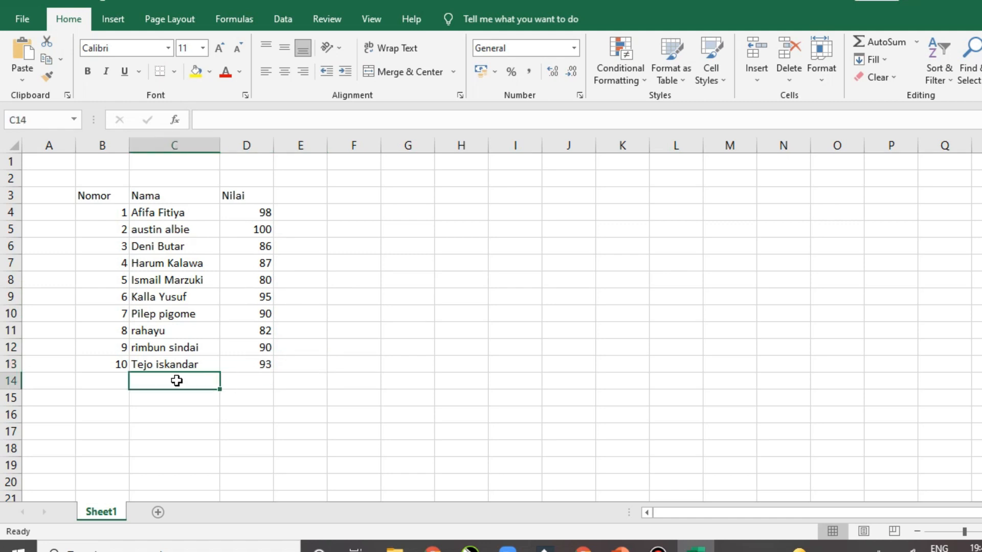
double_click(178, 381)
type("ju")
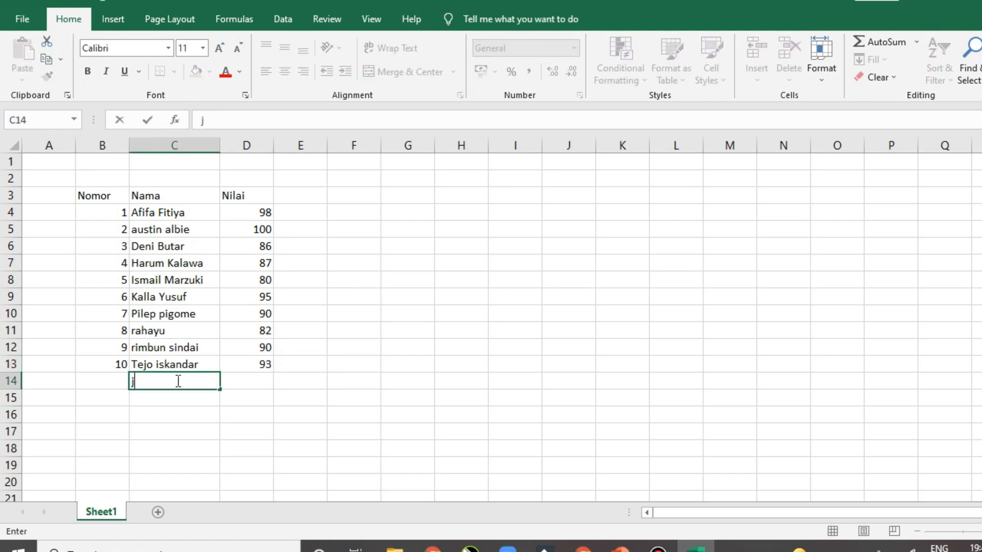
key("BackSpace")
key("BackSpace")
type("JUML")
key("BackSpace")
key("BackSpace")
key("BackSpace")
type("umlah Nilai")
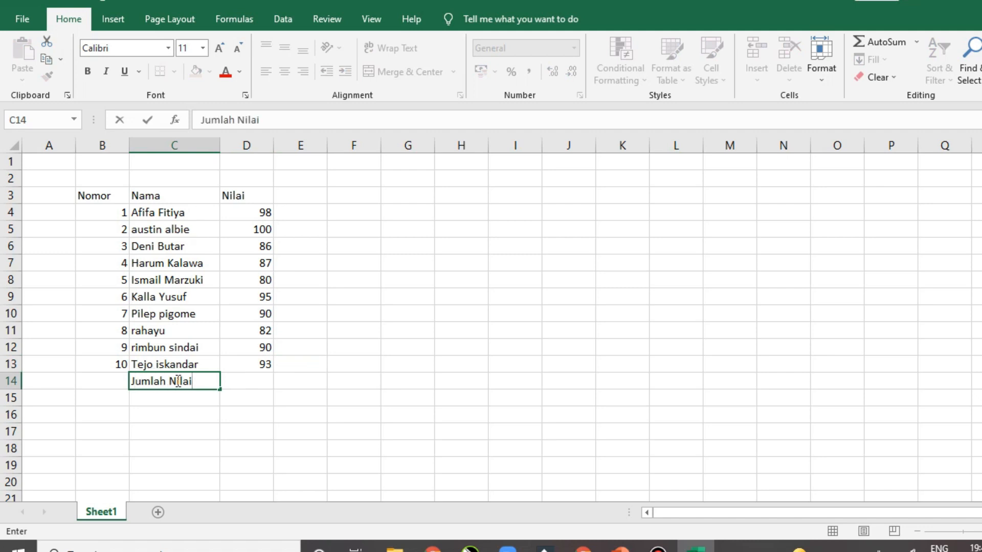
key("Return")
type("Rat")
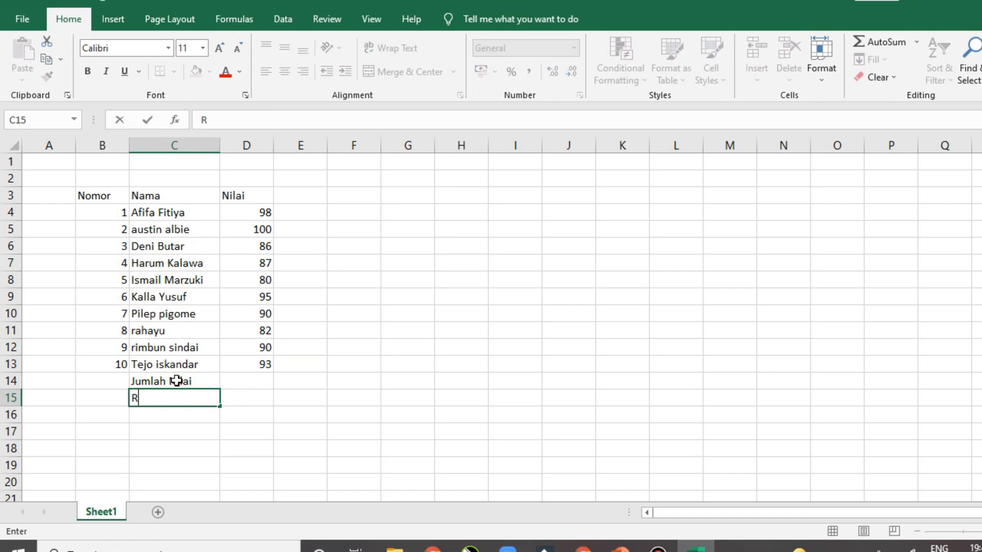
key("BackSpace")
key("BackSpace")
type("eratra")
key("BackSpace")
key("BackSpace")
key("BackSpace")
type("ta")
key("Return")
Label C16 'Nilai Max' and C17 'Nilai Min'
type("Nilai")
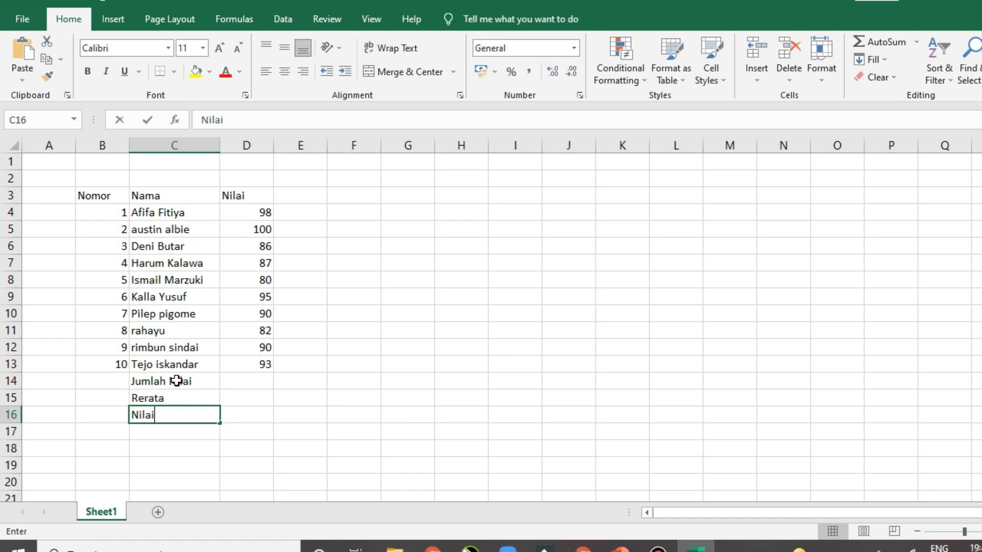
type(" Max")
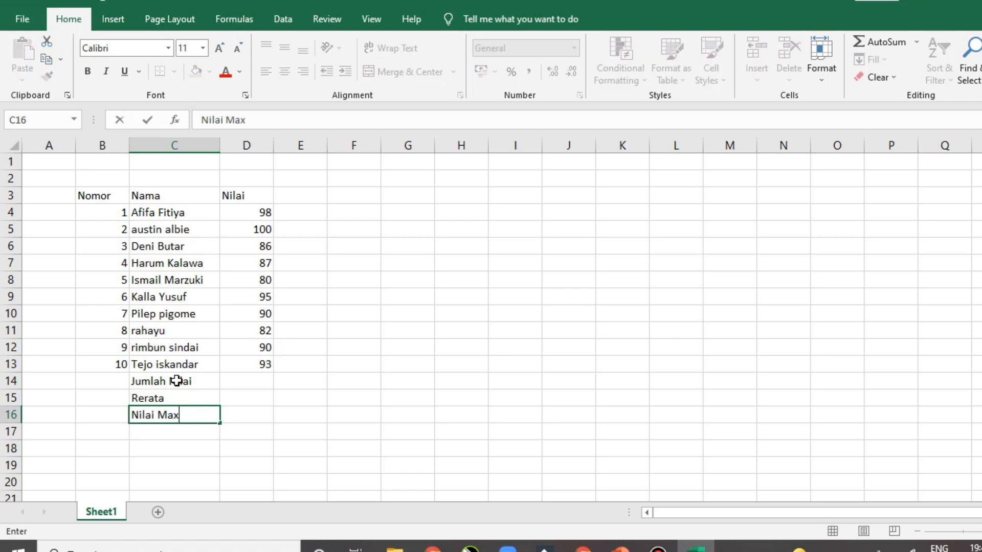
key("BackSpace")
type("x")
key("Return")
type("Nilai Min")
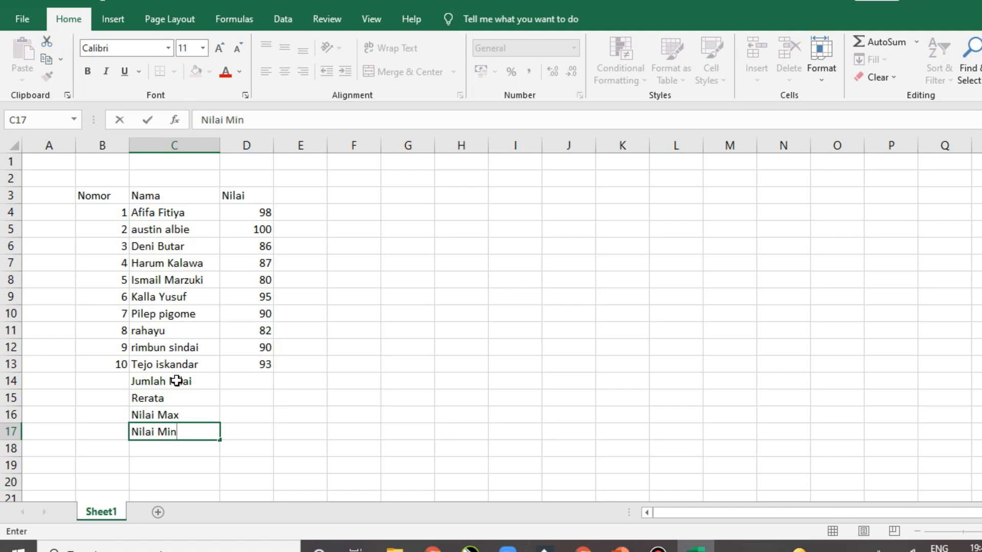
key("Tab")
key("Up")
key("Up")
key("Up")
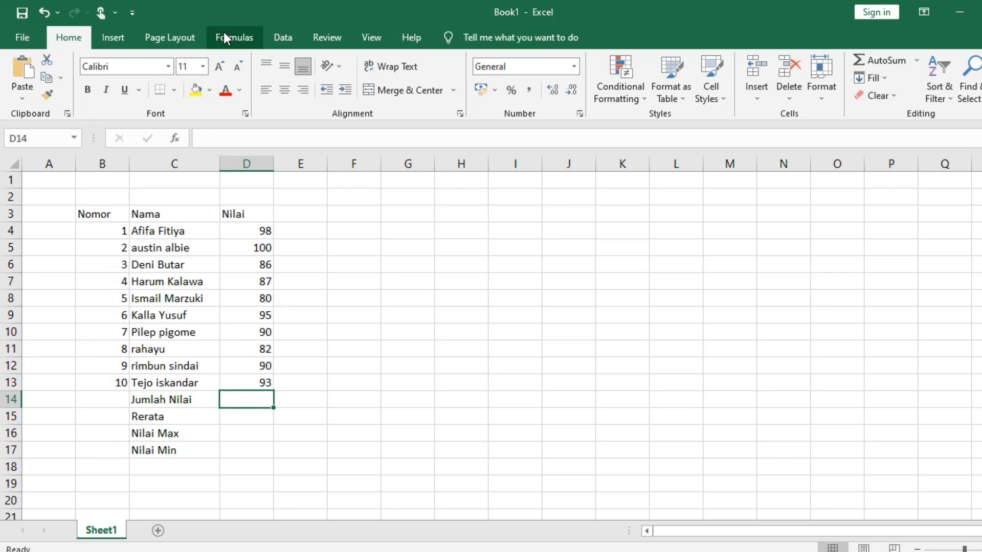
Insert =SUM(D4:D13) in D14 with AutoSum, showing the total 901
left_click(234, 41)
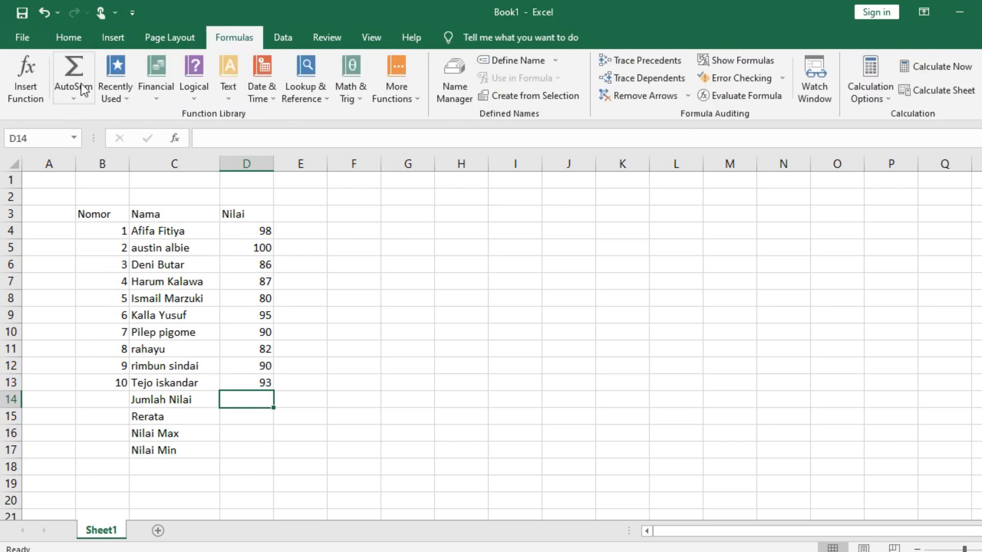
left_click(74, 99)
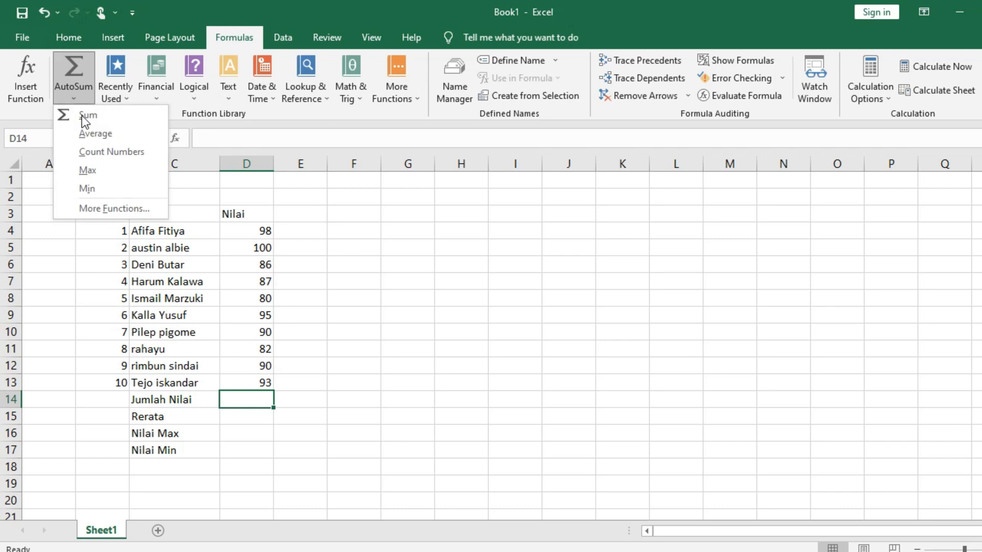
left_click(117, 115)
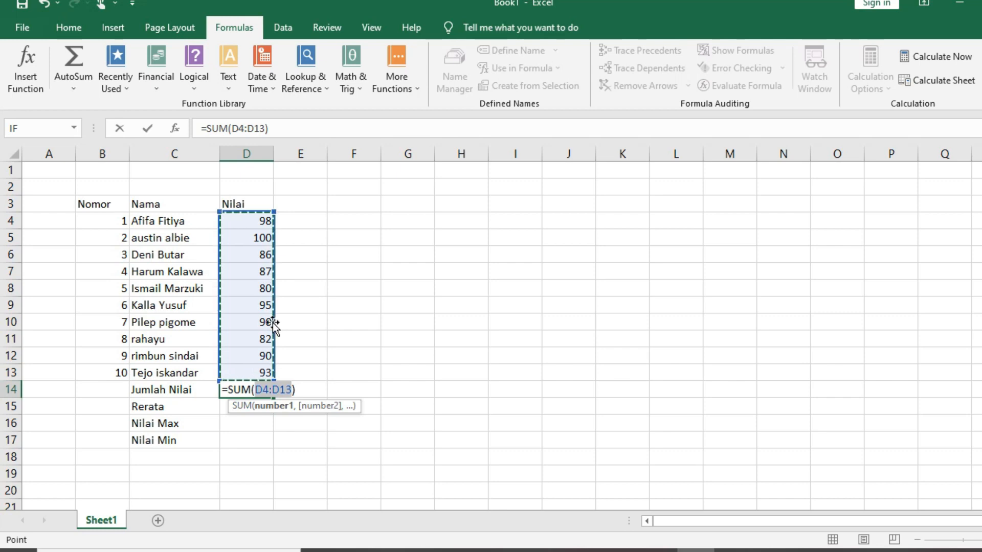
key("Return")
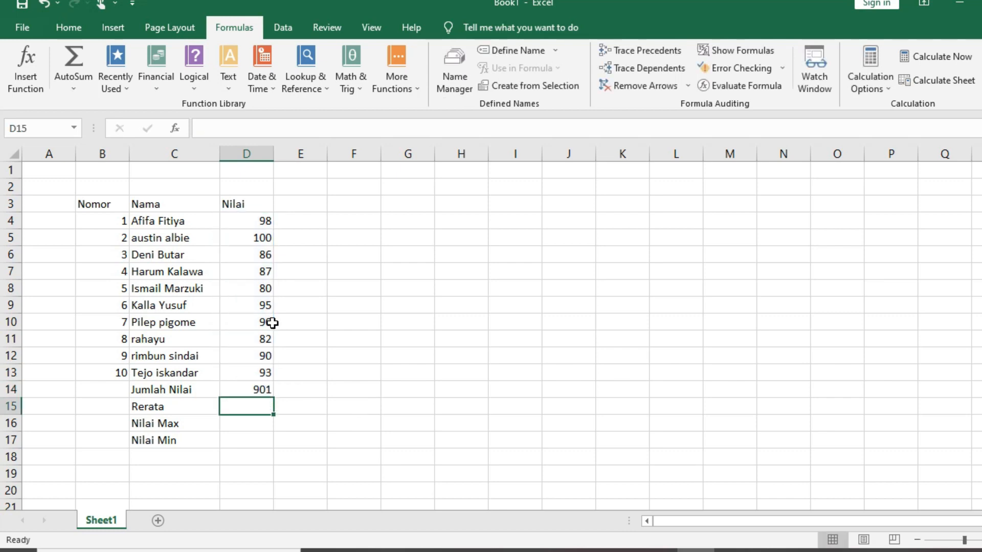
left_click(258, 392)
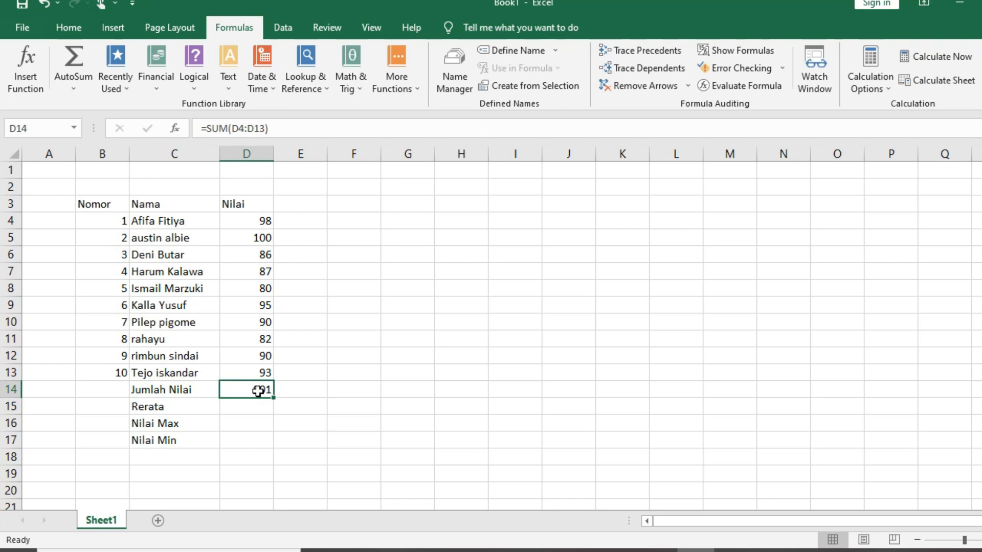
left_click(310, 394)
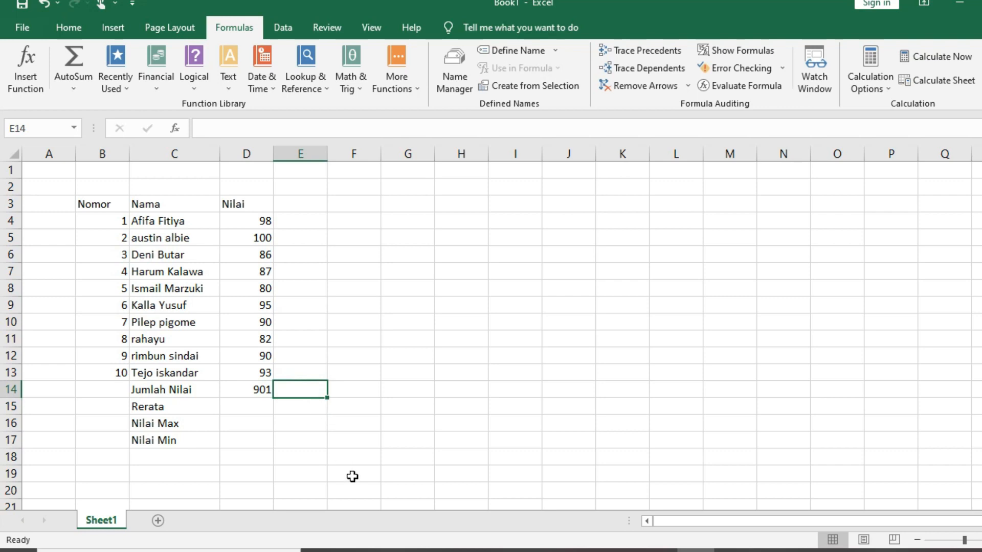
Type =sum(d4:d13) into E14, then clear that stray duplicate total
left_click(250, 390)
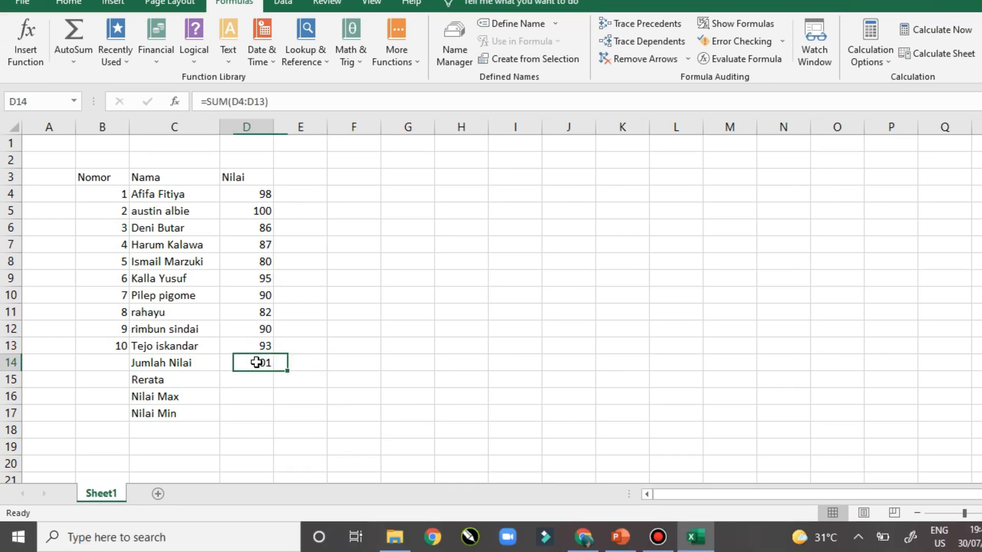
left_click(73, 88)
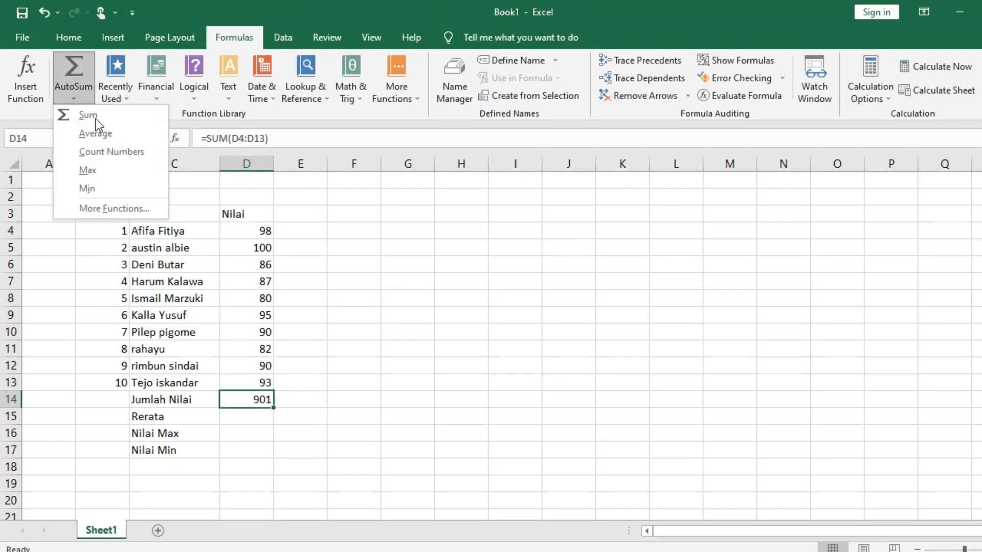
left_click(292, 397)
left_click(289, 397)
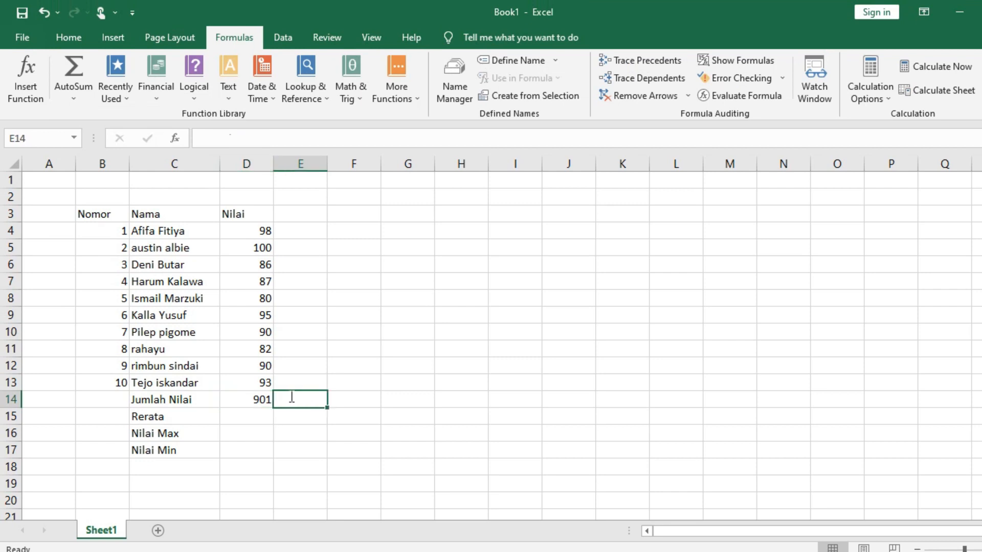
type("=")
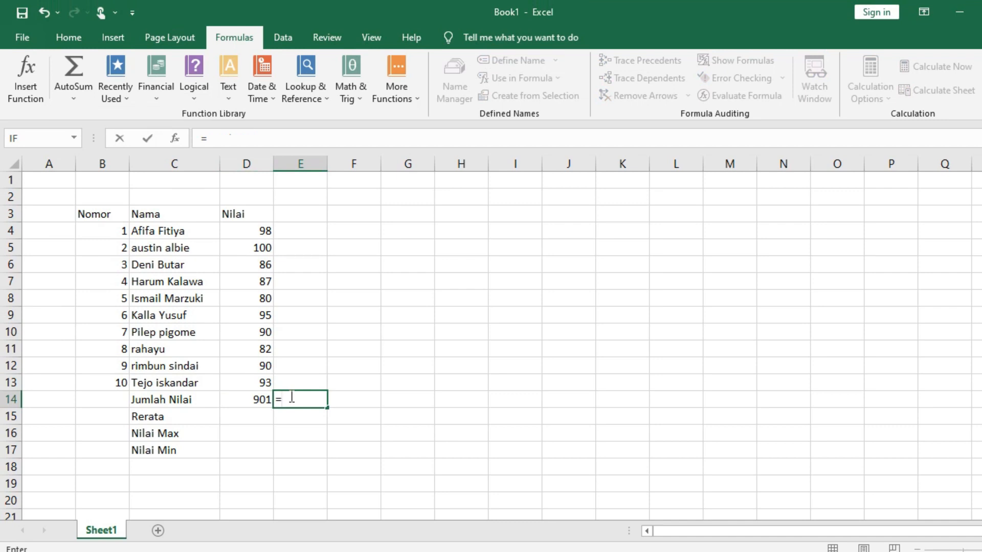
type("sum")
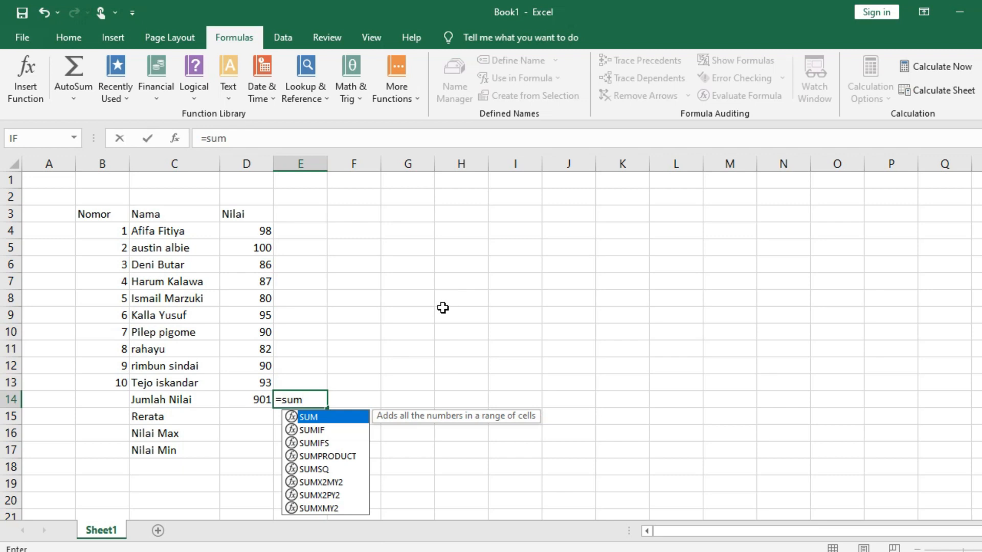
type("(")
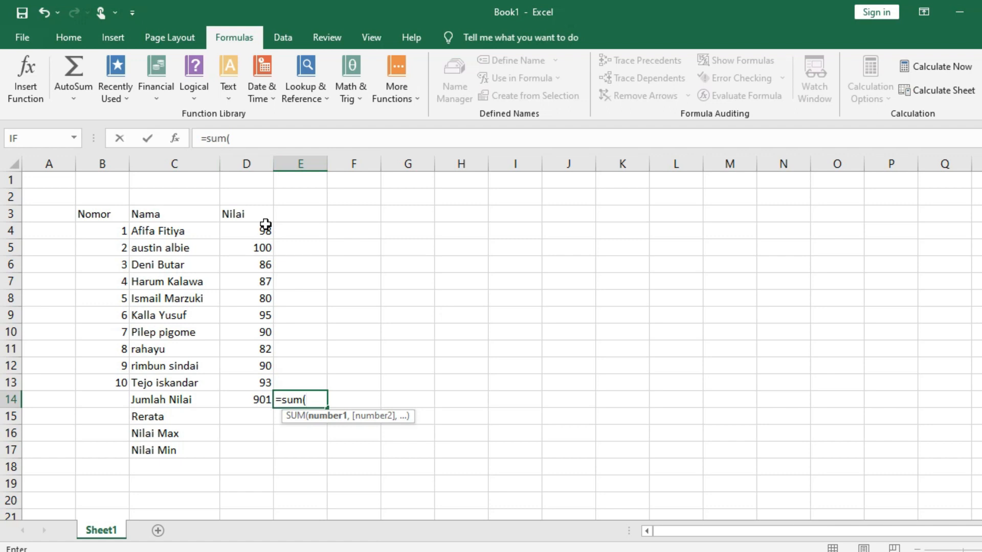
type("d")
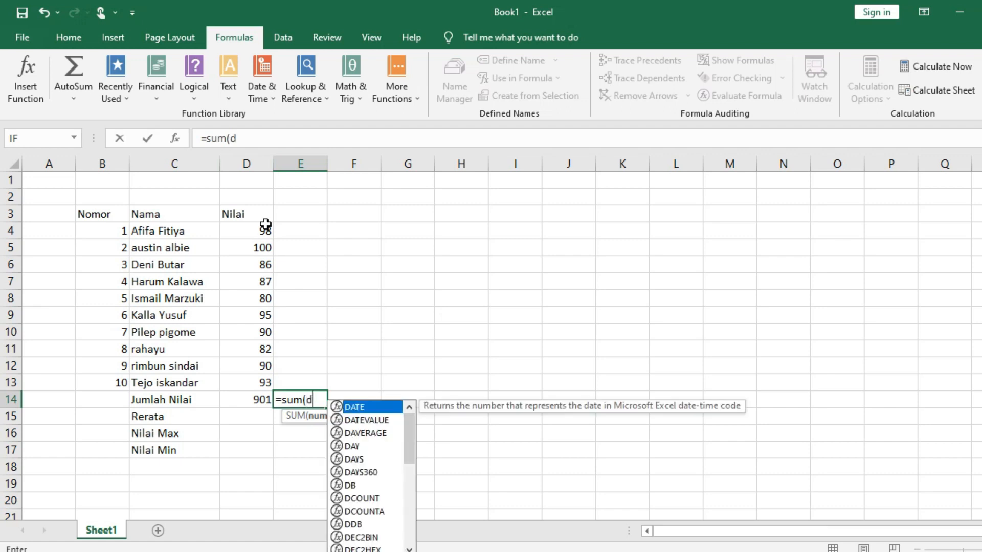
type("4:")
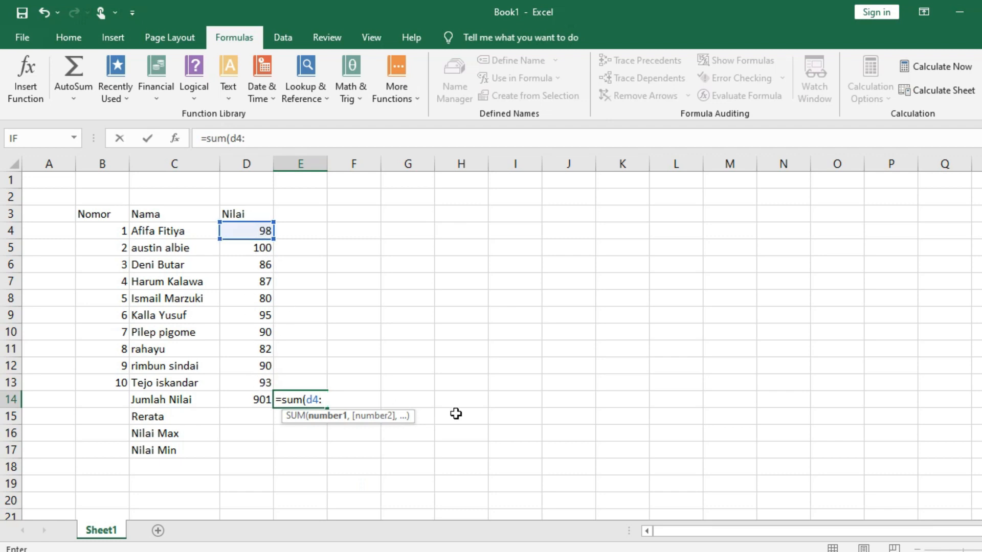
type("d13")
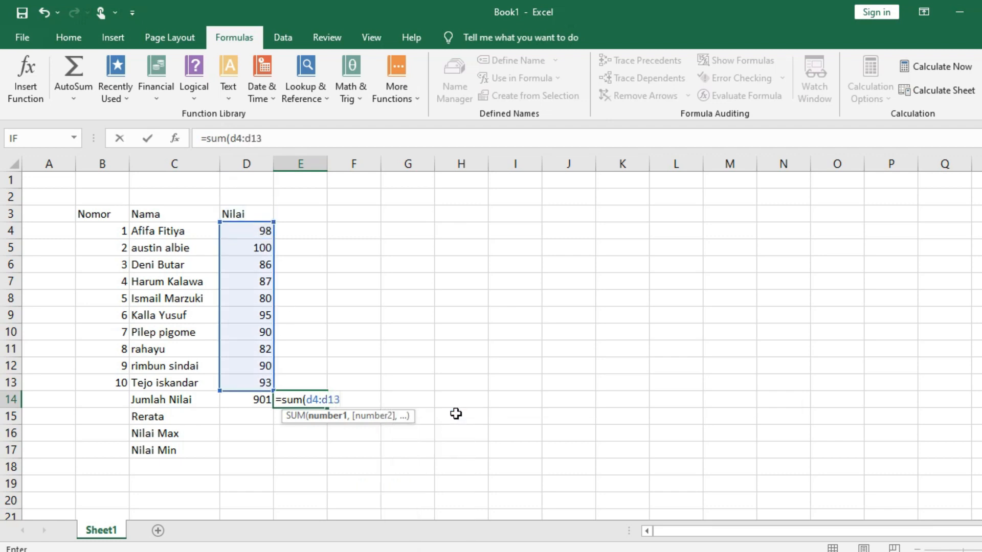
type(")")
key("Return")
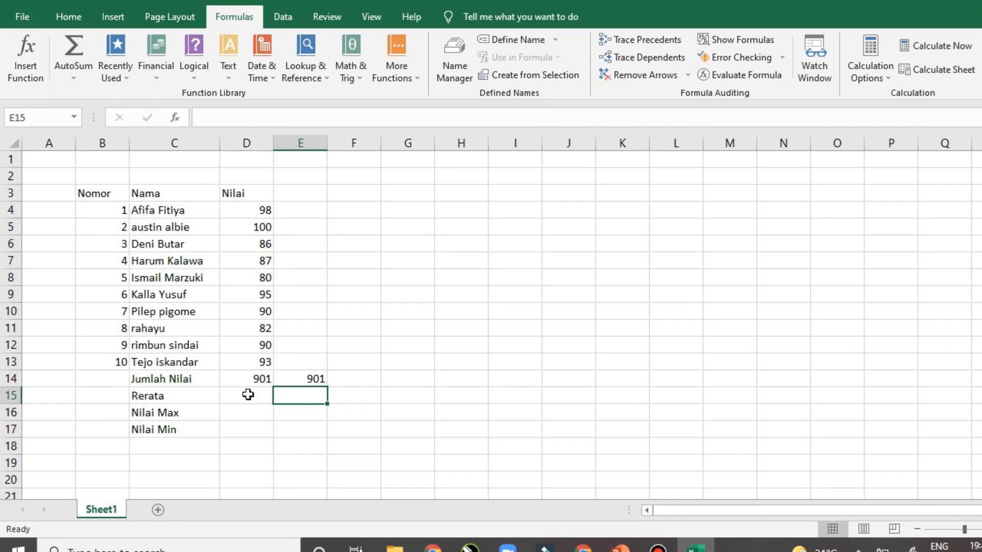
key("Up")
key("BackSpace")
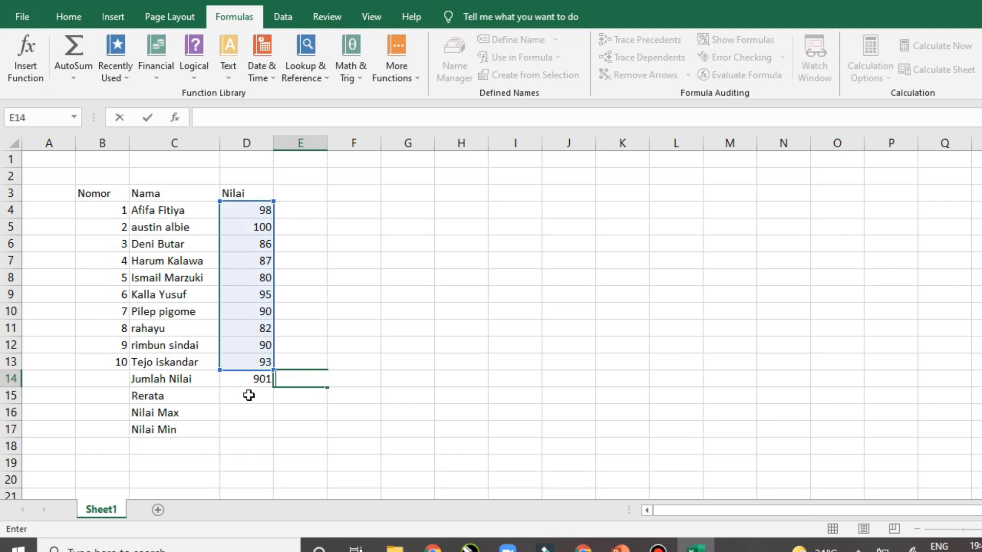
left_click(248, 395)
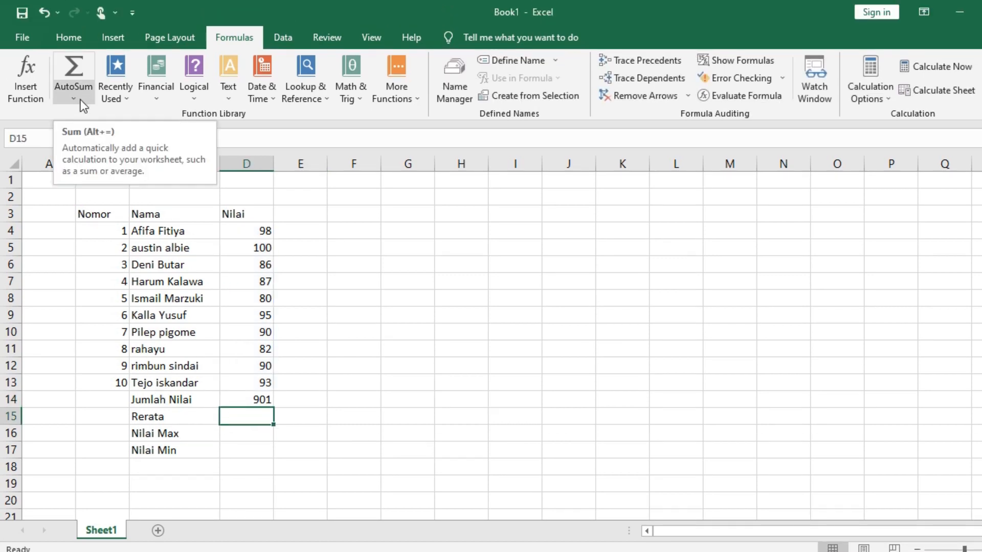
Add =AVERAGE(D4:D13) in D15, giving 90.1 beside Rerata
left_click(80, 72)
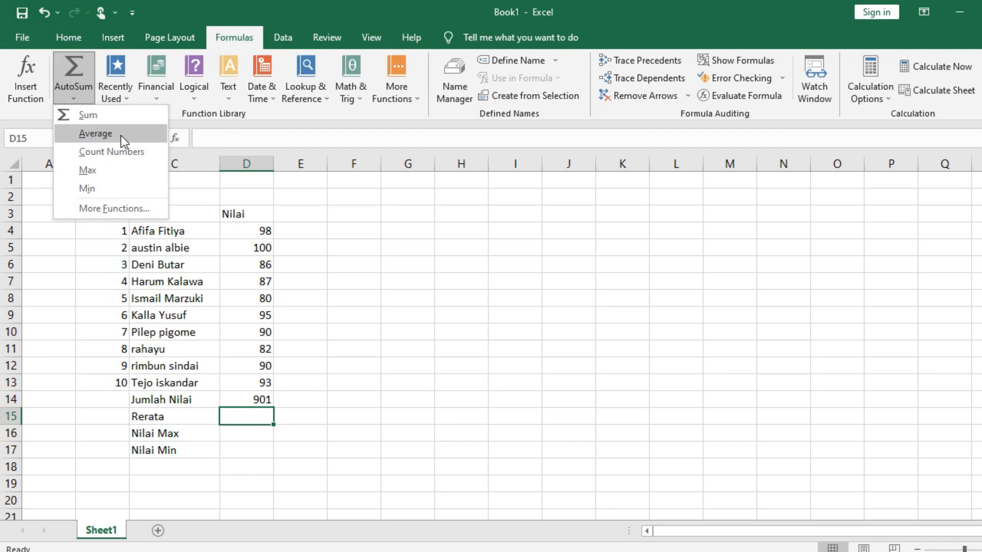
left_click(107, 133)
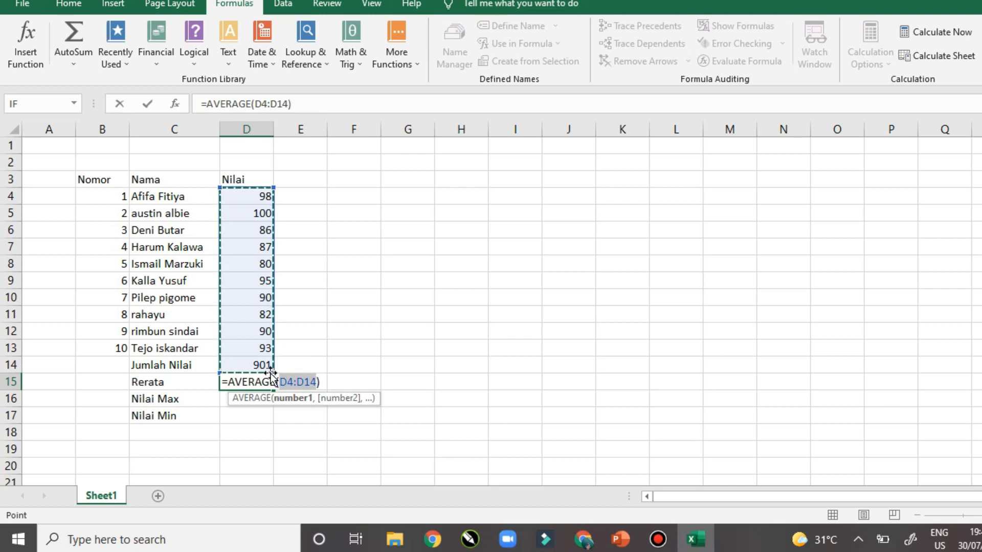
key("Right")
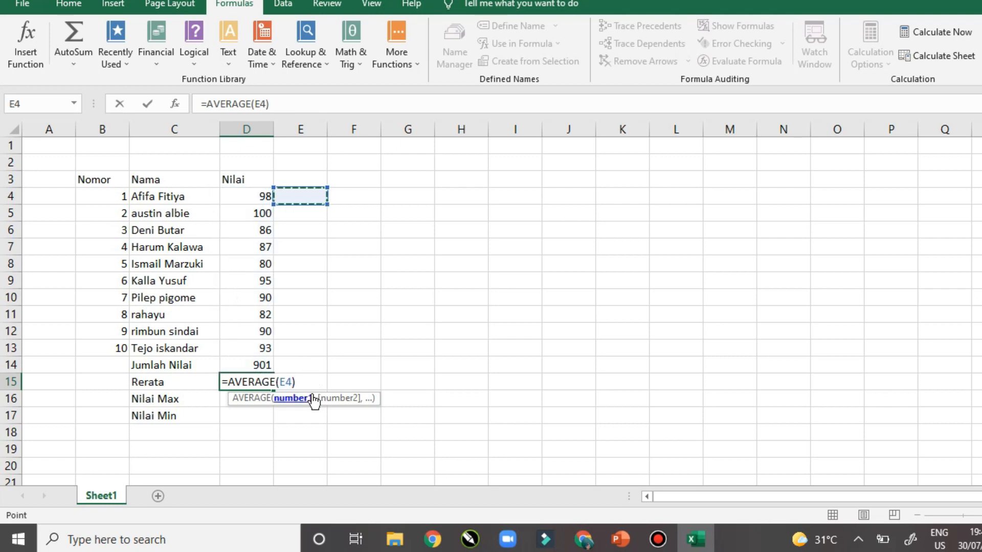
key("Left")
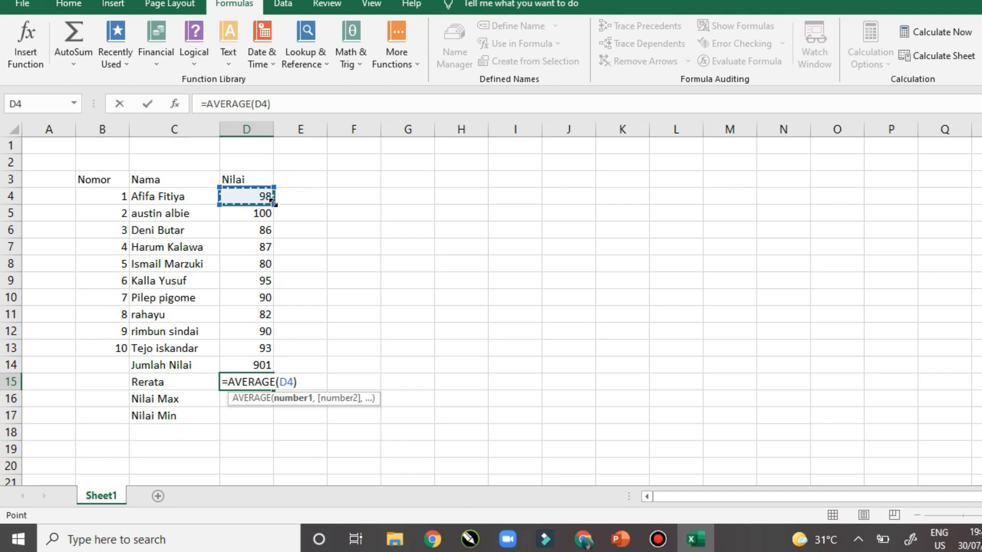
left_click_drag(268, 202, 260, 353)
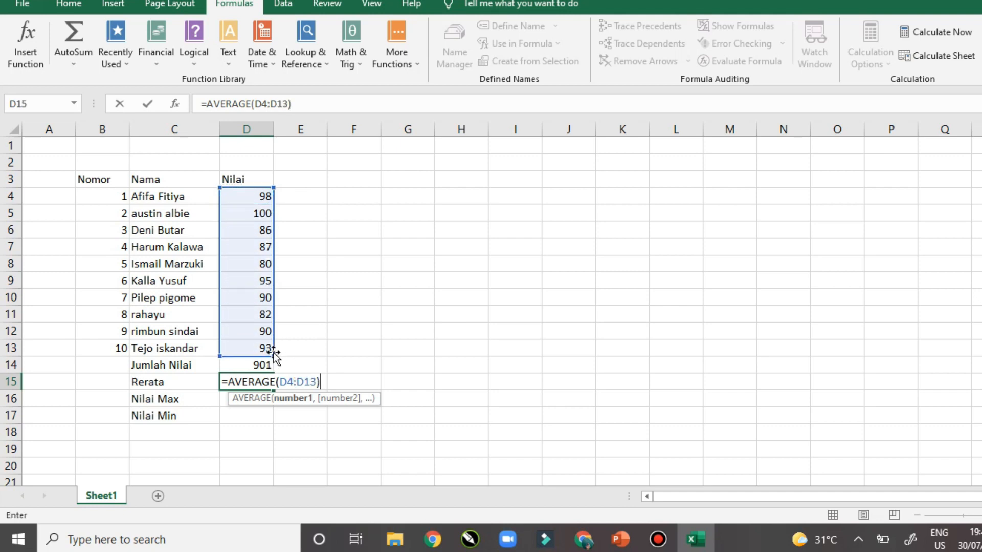
left_click_drag(272, 356, 280, 239)
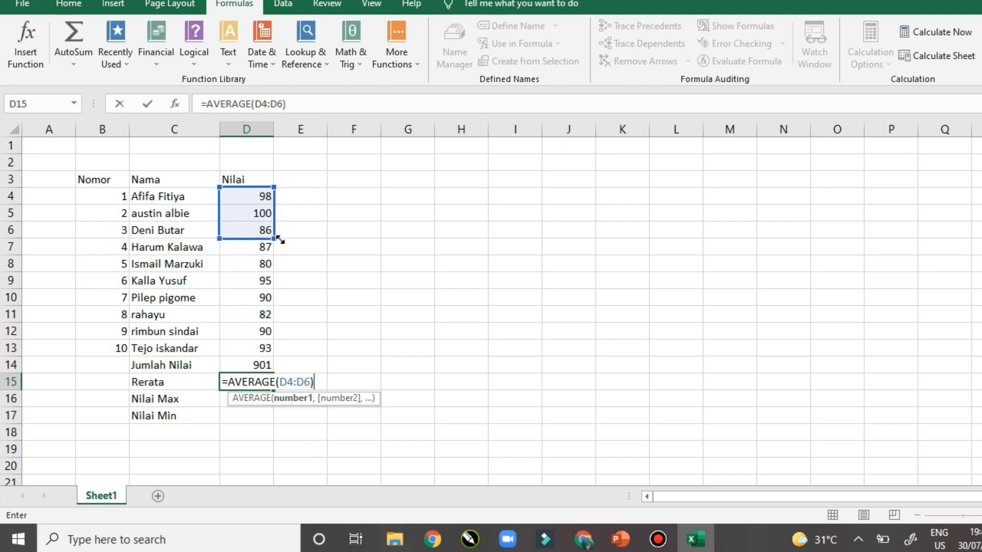
left_click_drag(275, 241, 268, 349)
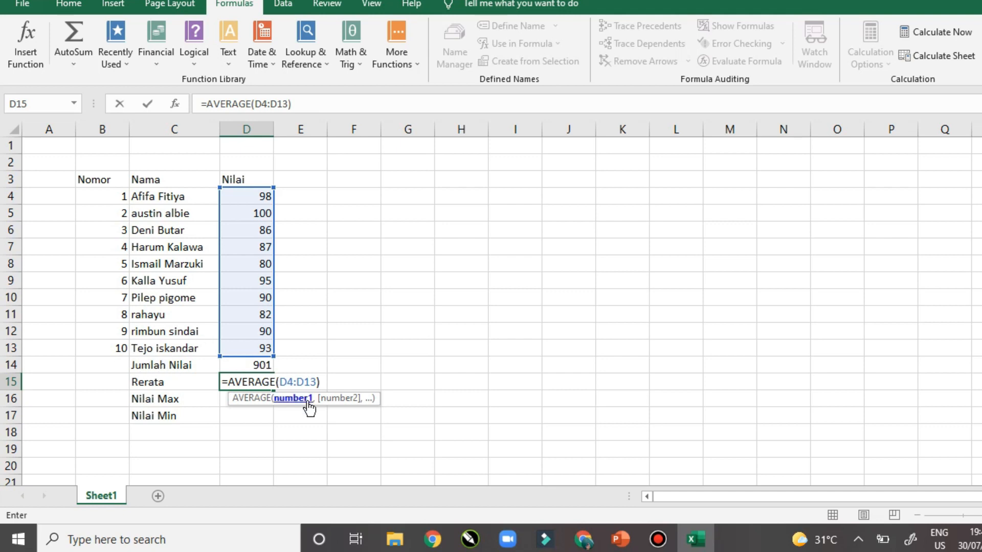
key("Return")
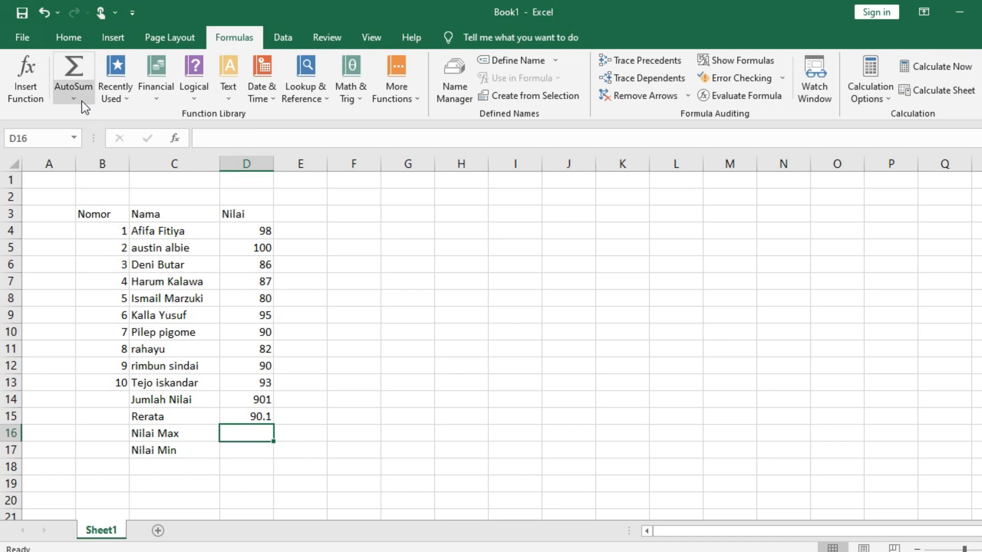
Put =MAX(D4:D13) in D16, showing the top score 100
left_click(74, 98)
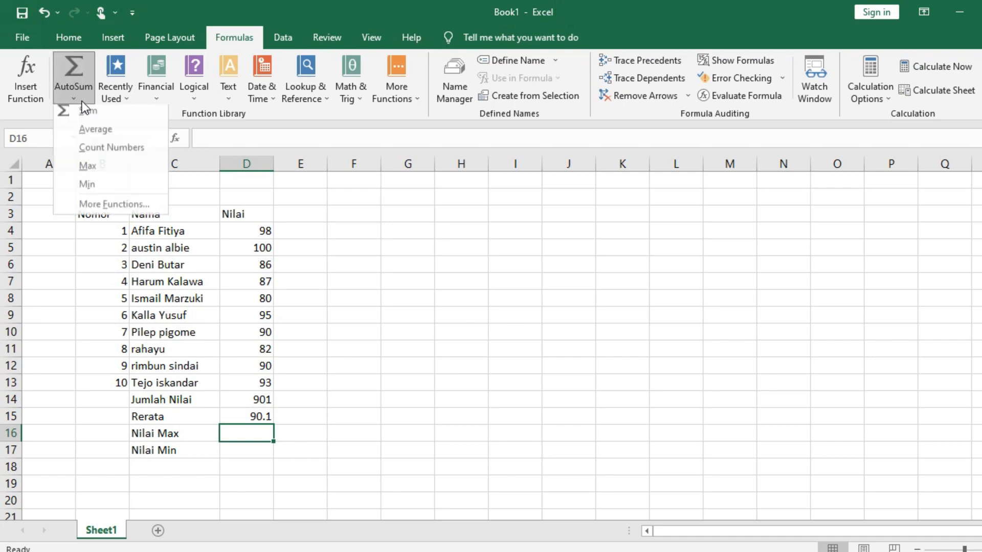
left_click(104, 166)
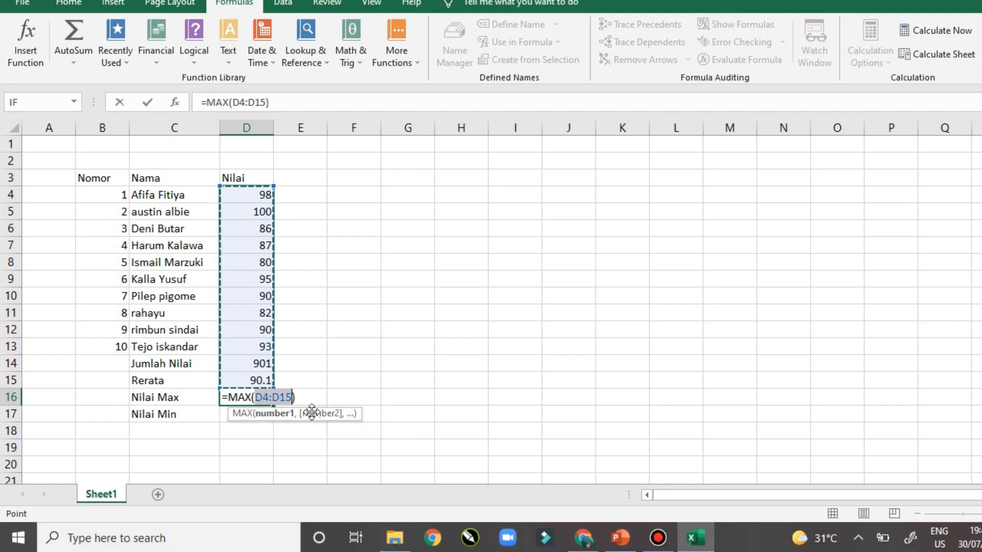
key("Down")
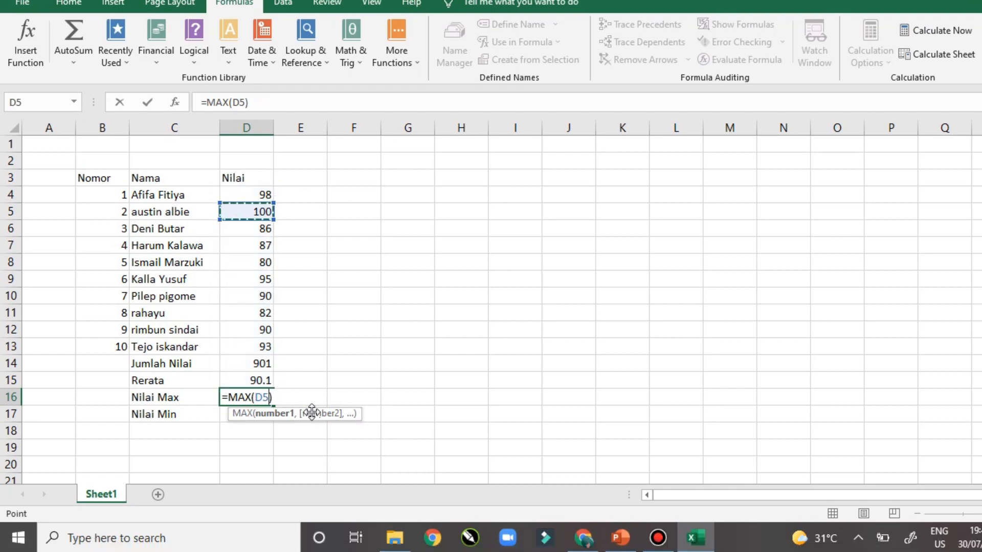
key("Up")
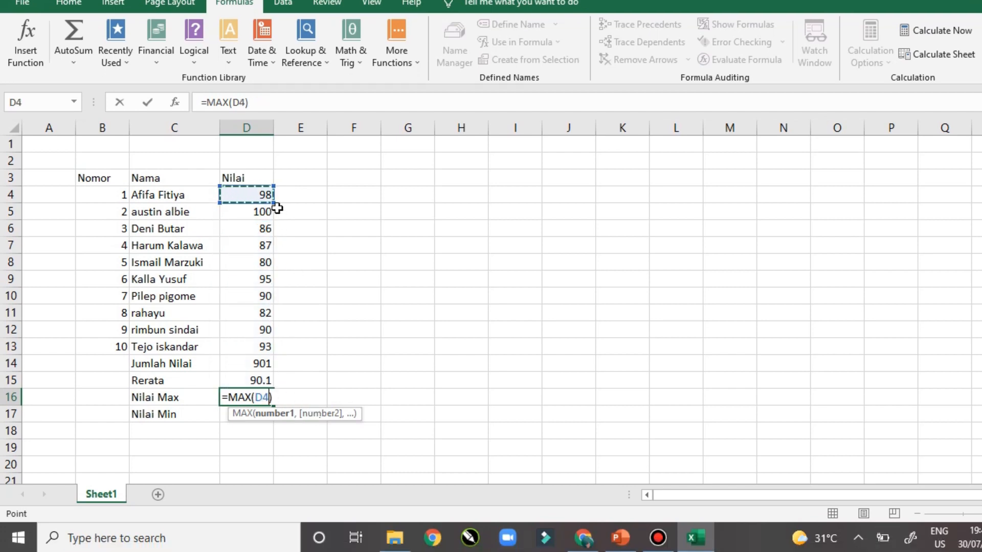
left_click_drag(275, 210, 278, 348)
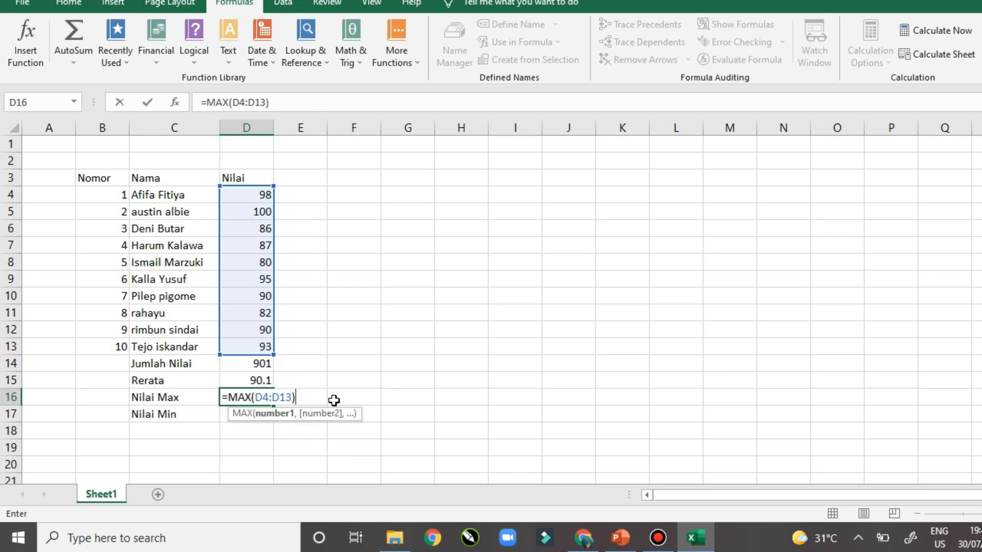
key("Return")
Put =MIN(D4:D13) in D17, showing the lowest score 80
left_click(72, 99)
left_click(97, 188)
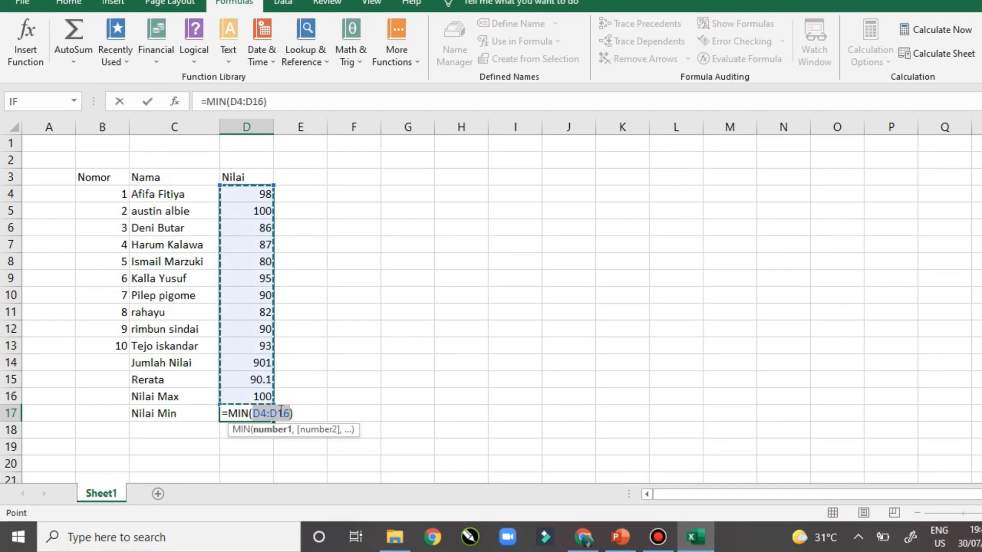
left_click(280, 412)
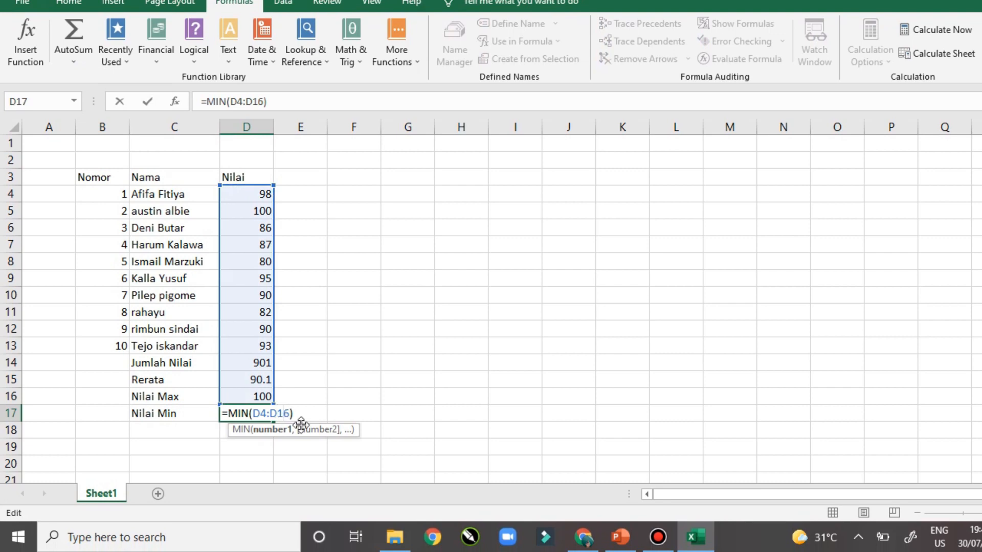
type("3")
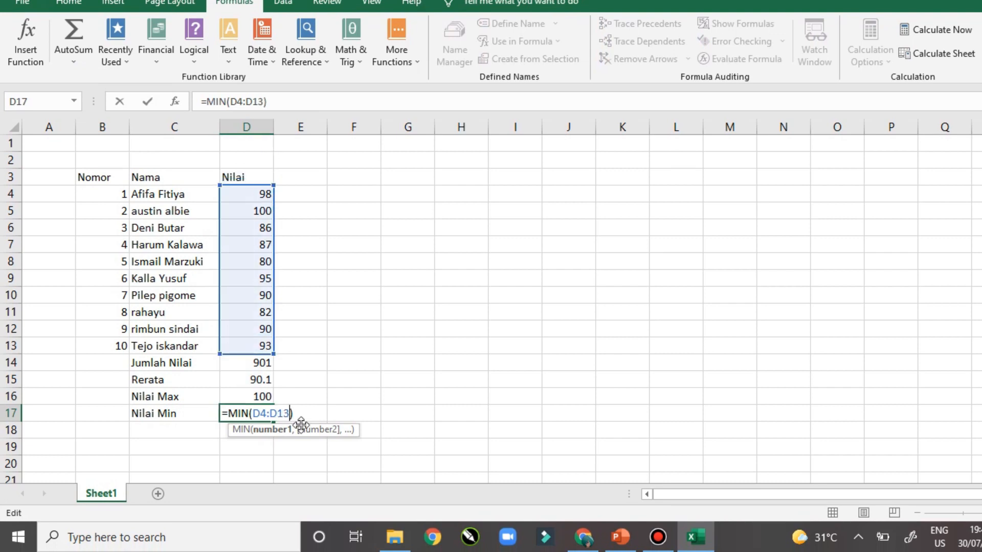
key("Return")
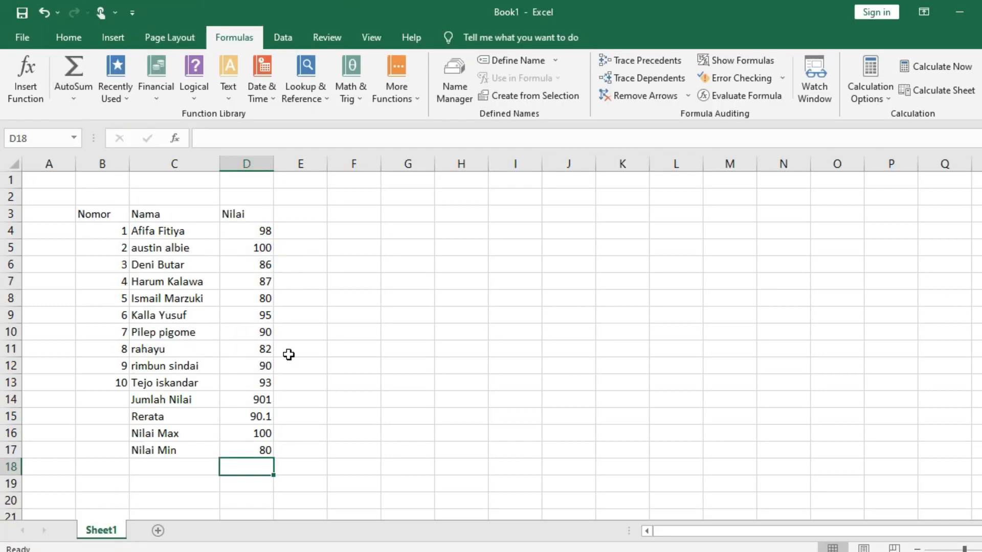
Make the B3:D3 headings bold and centred
left_click(225, 280)
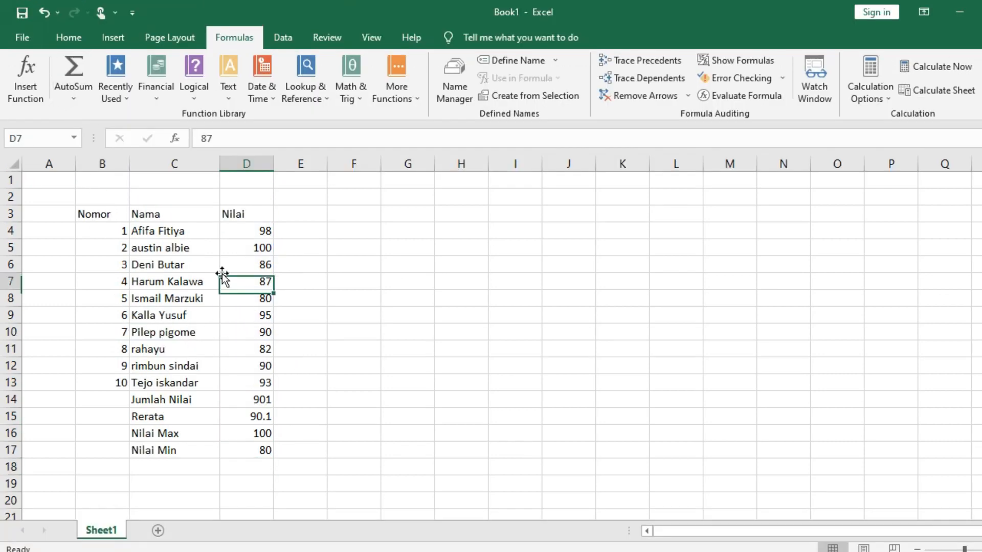
left_click(66, 37)
left_click_drag(85, 213, 245, 210)
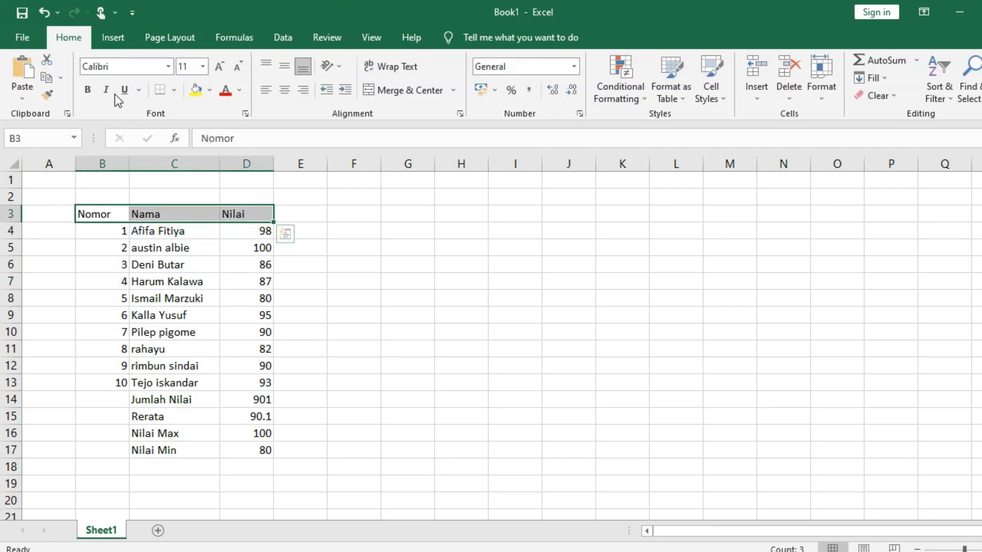
left_click(88, 90)
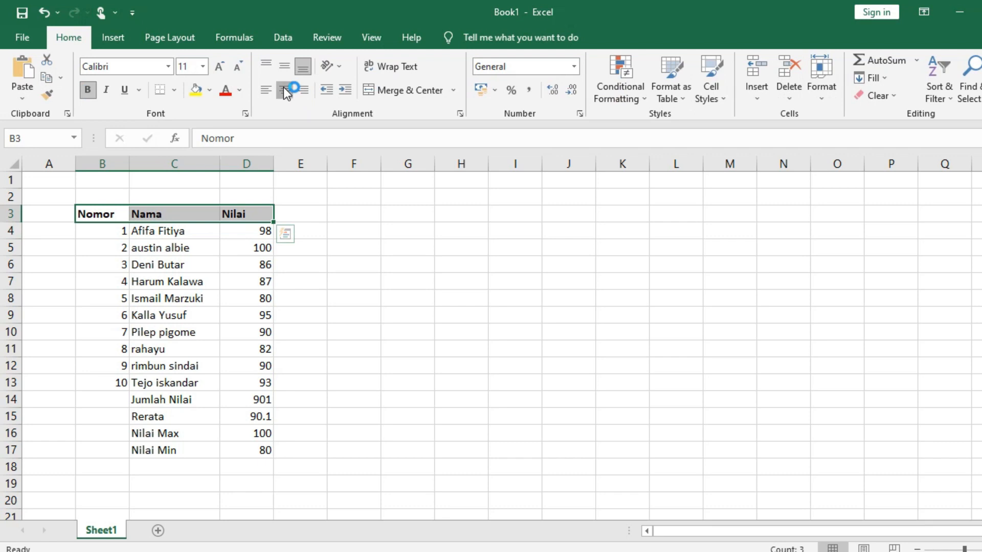
left_click(285, 90)
left_click(325, 234)
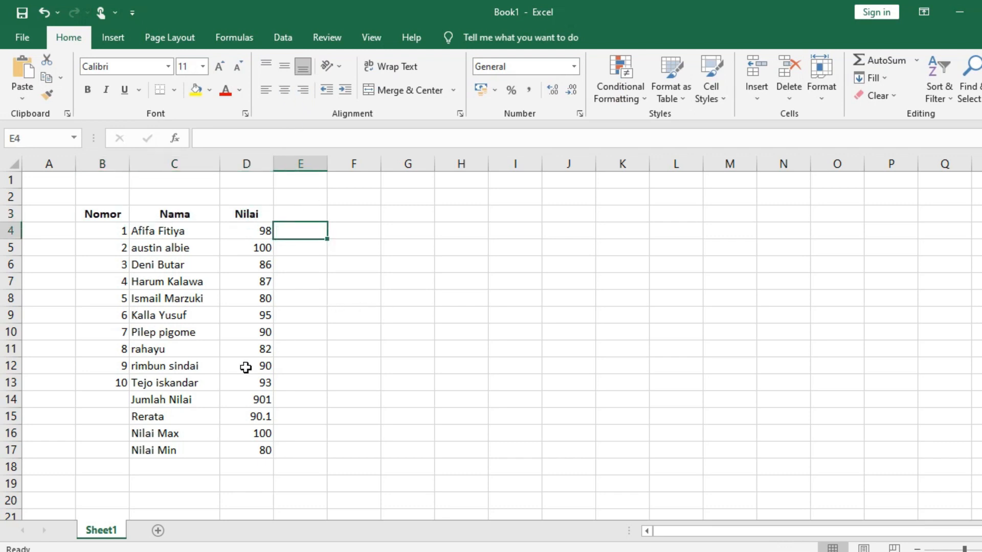
Make the summary rows C14:D17 bold
left_click_drag(159, 399, 264, 454)
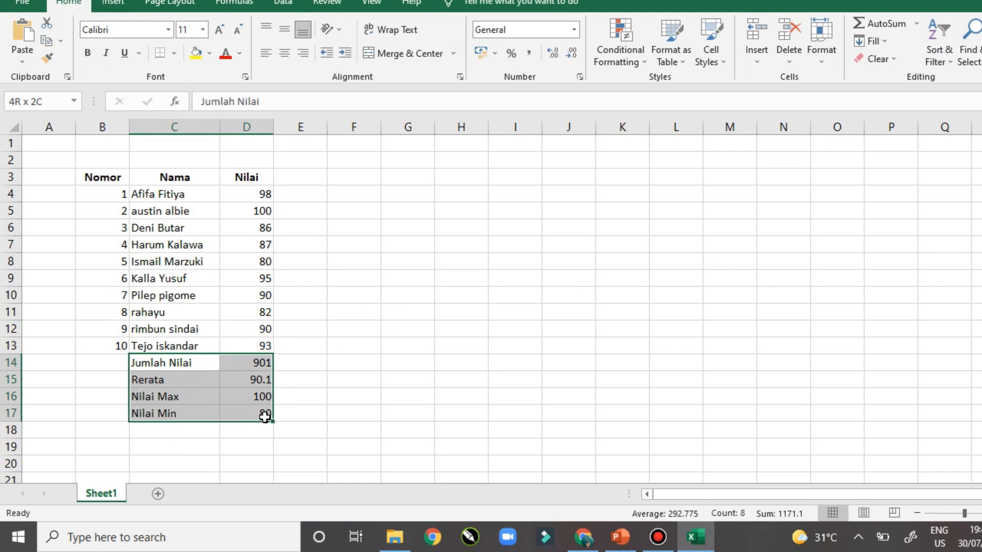
left_click_drag(265, 417, 263, 415)
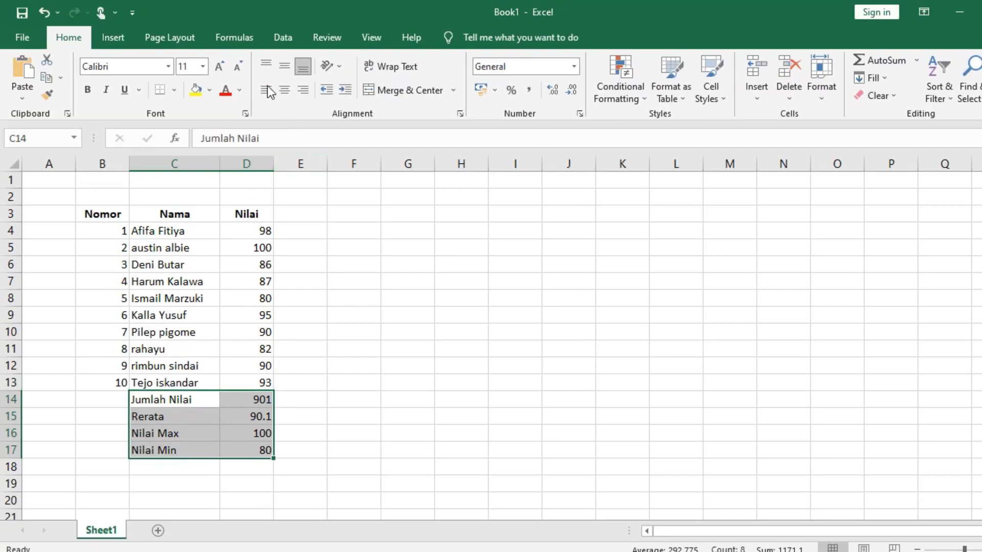
left_click(89, 91)
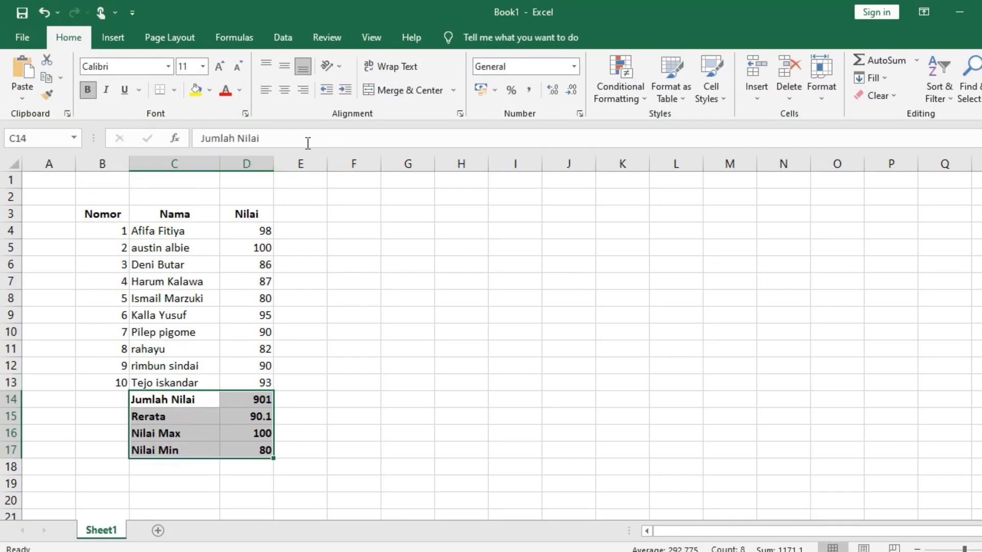
left_click(289, 348)
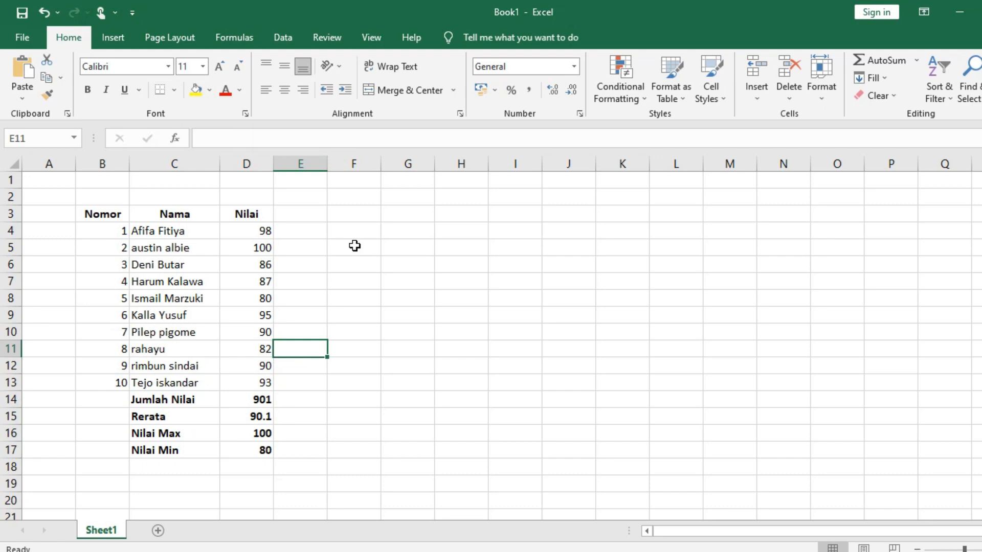
left_click(314, 209)
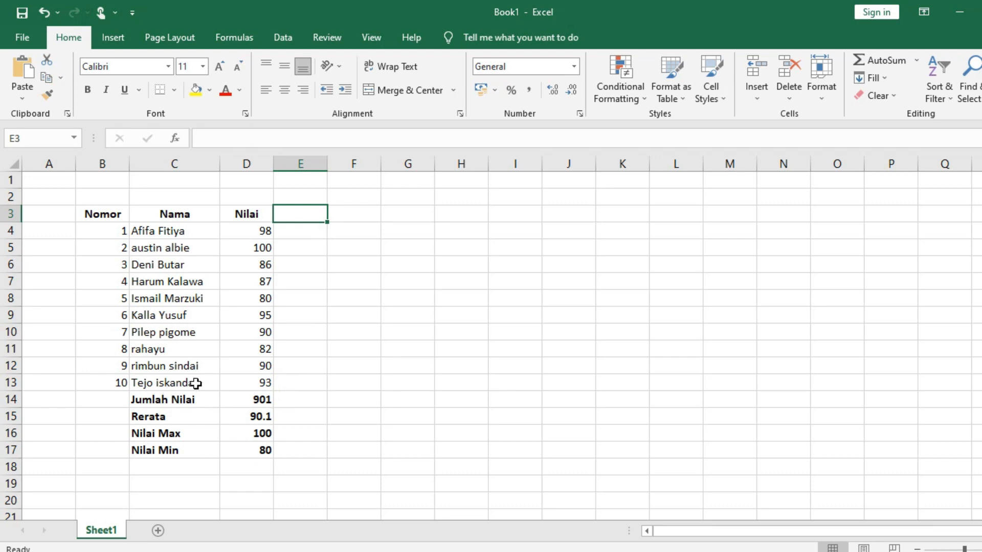
Review the four summary formulas in D14:D17 and stop the recording
left_click(263, 398)
left_click(268, 401)
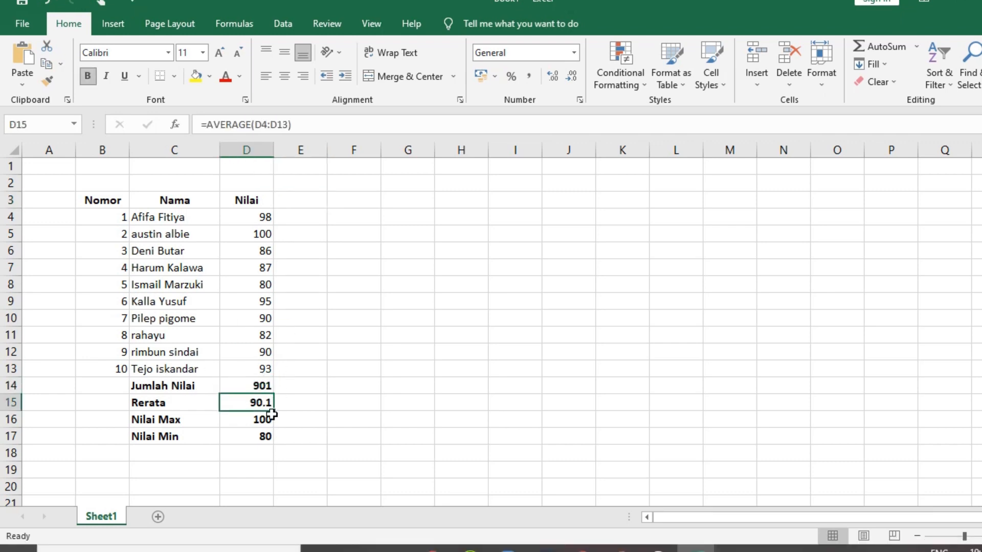
left_click(271, 417)
left_click(269, 436)
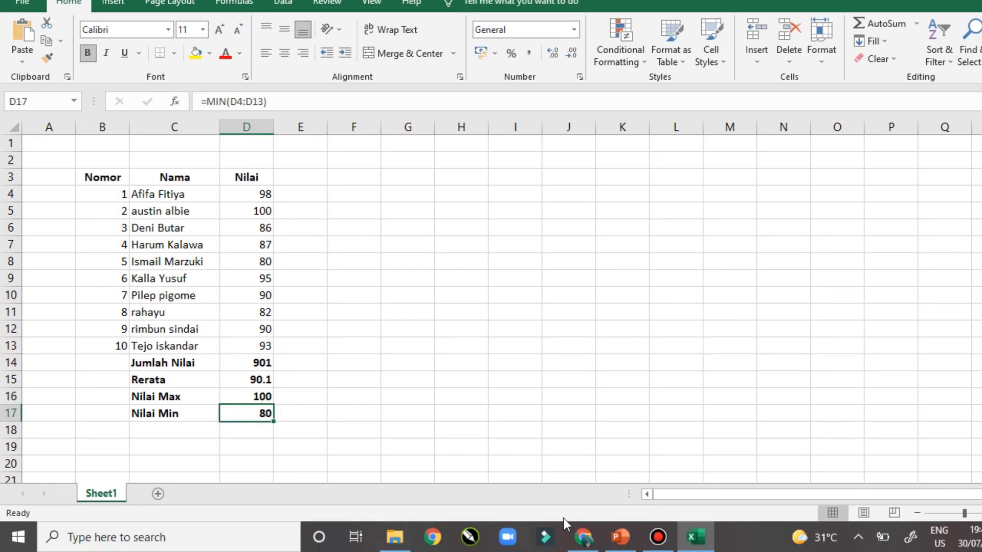
left_click(655, 543)
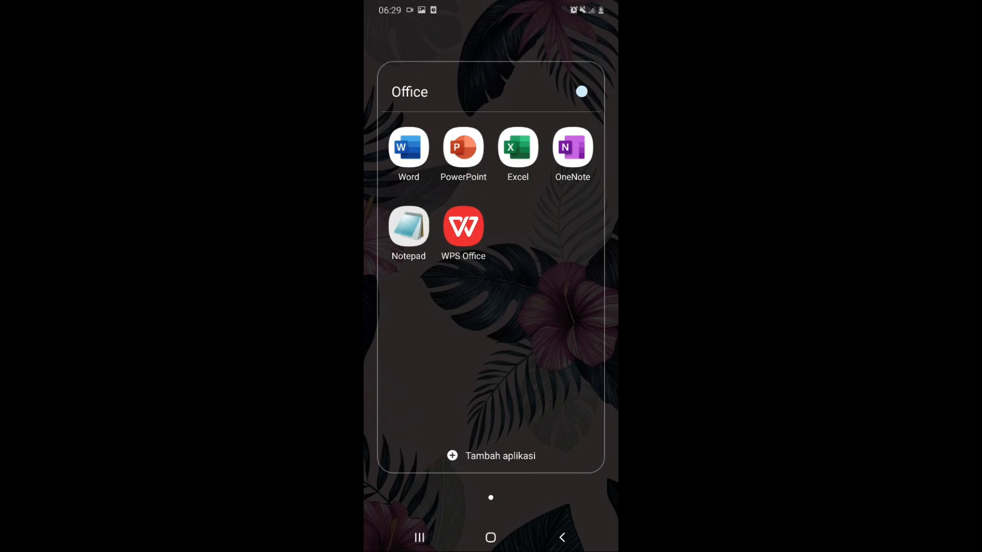
Launch Excel on the phone and create a new blank workbook, Buku (5)
left_click(517, 147)
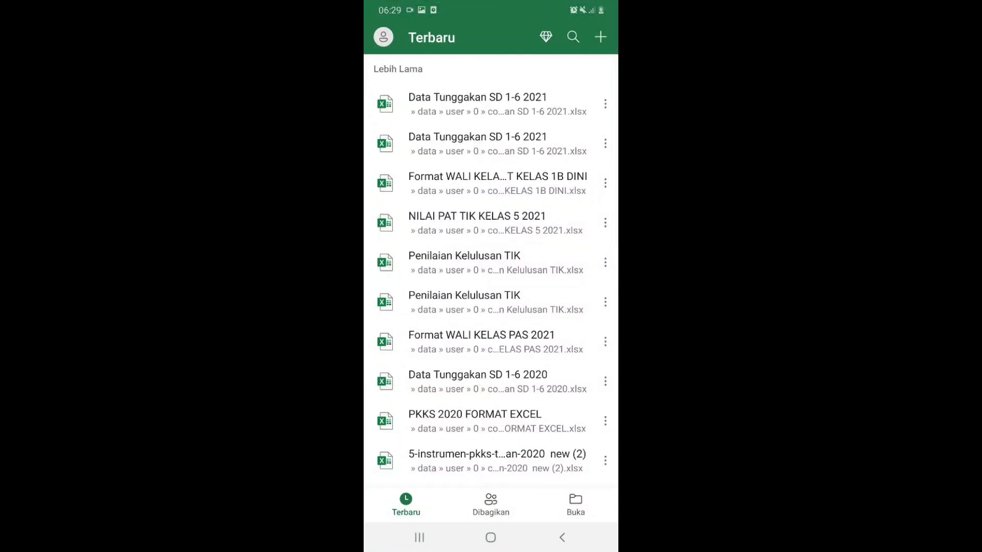
left_click(600, 36)
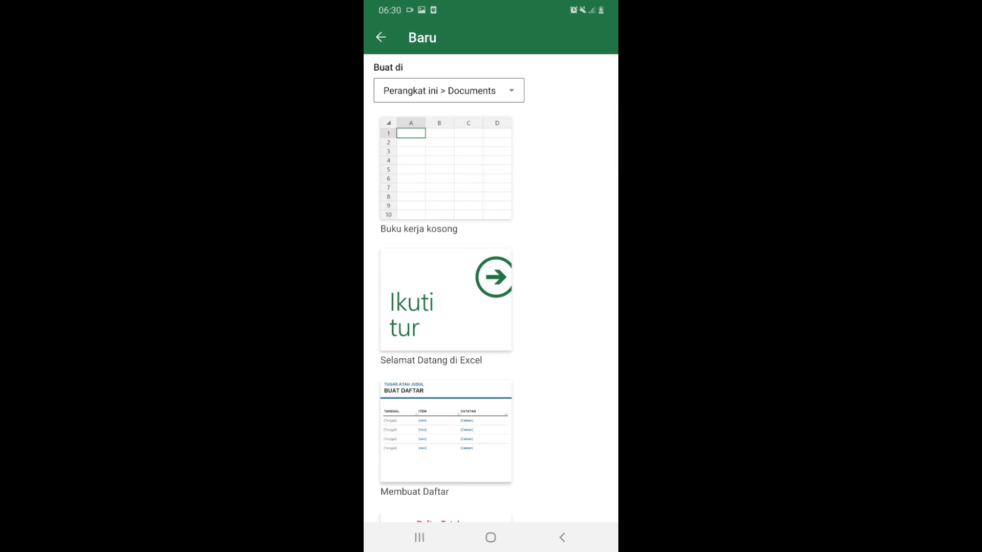
left_click(445, 169)
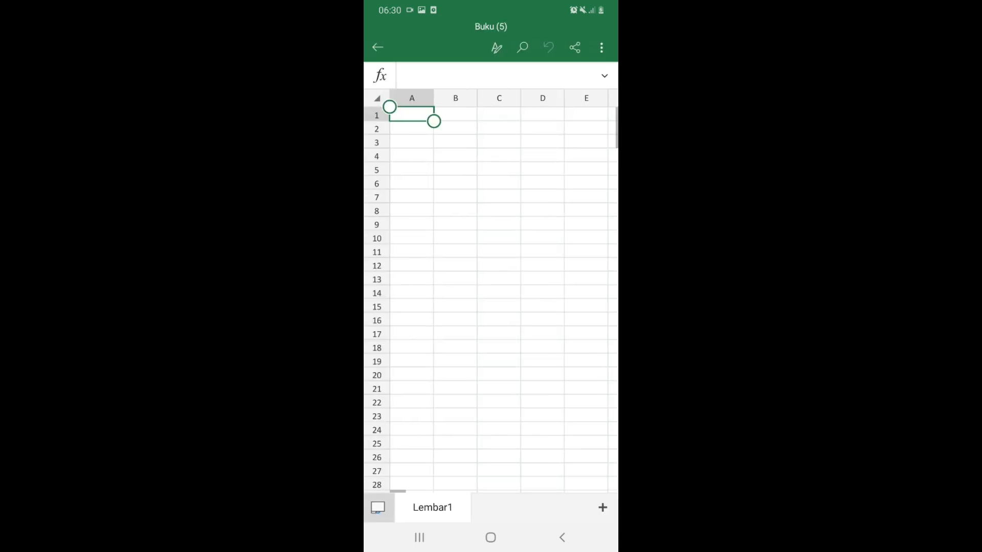
Look around the empty sheet, dismiss the keyboard, and select cell A5 to begin the table
scroll(491, 299, "right", 3)
scroll(491, 299, "left", 3)
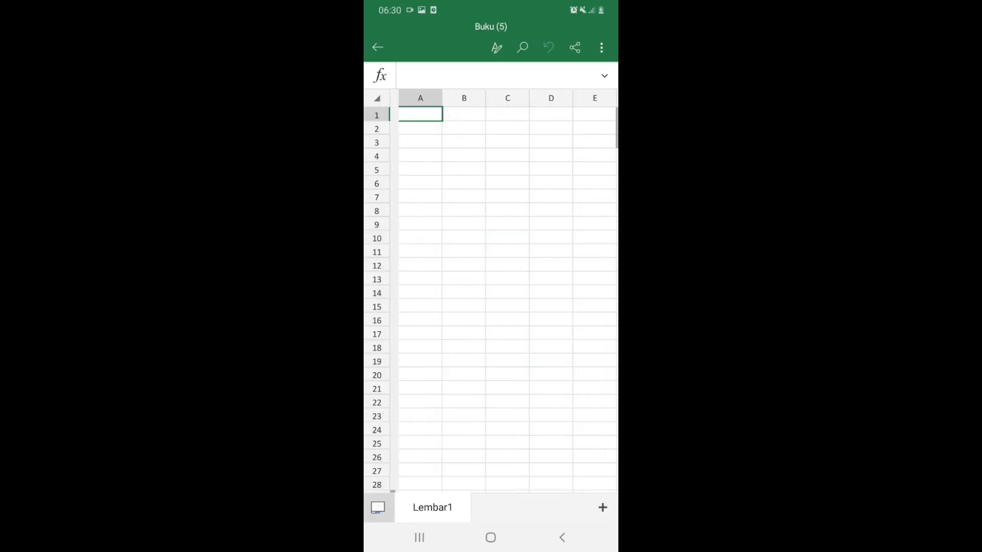
scroll(491, 299, "down", 5)
scroll(491, 300, "up", 5)
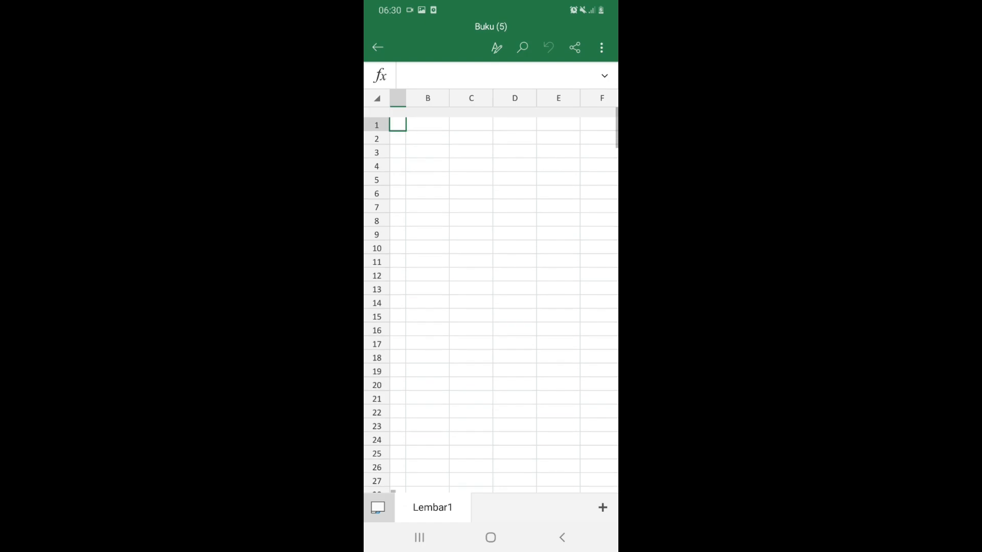
double_click(455, 170)
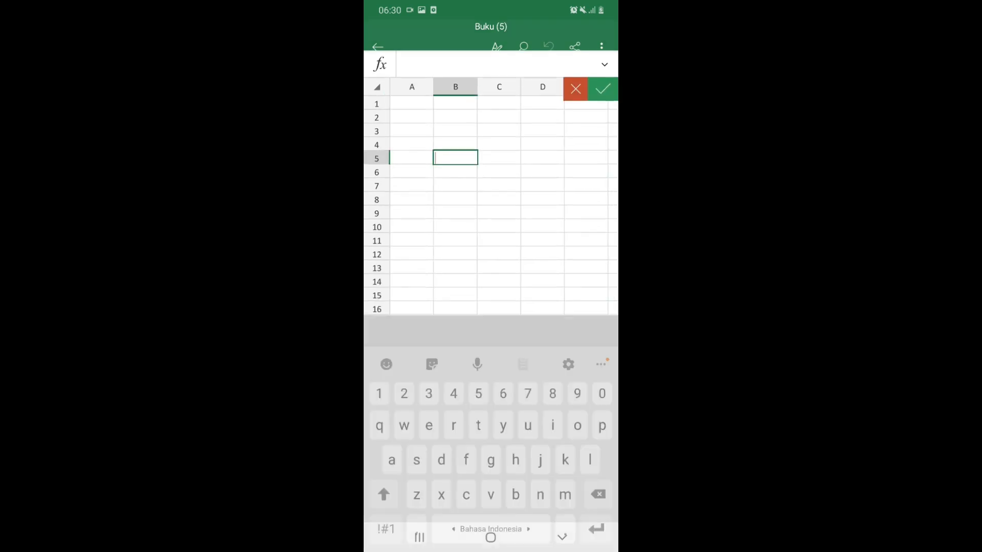
left_click(542, 127)
scroll(490, 174, "up", 2)
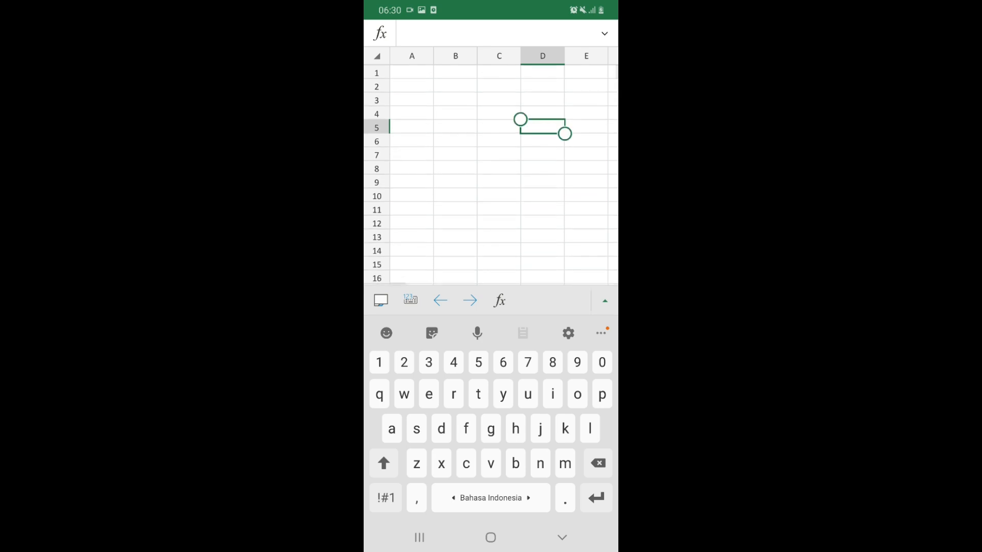
left_click(562, 537)
scroll(491, 291, "down", 2)
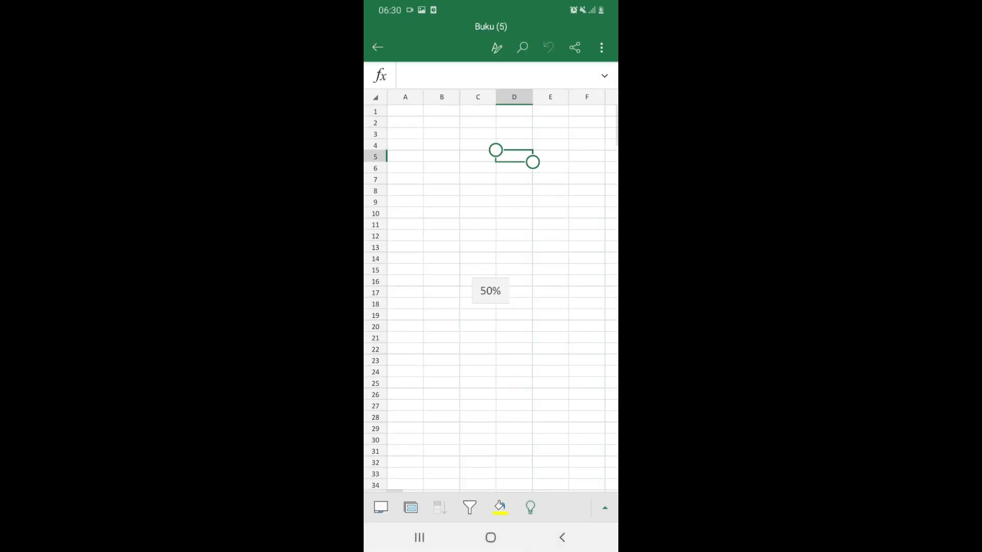
left_click(496, 47)
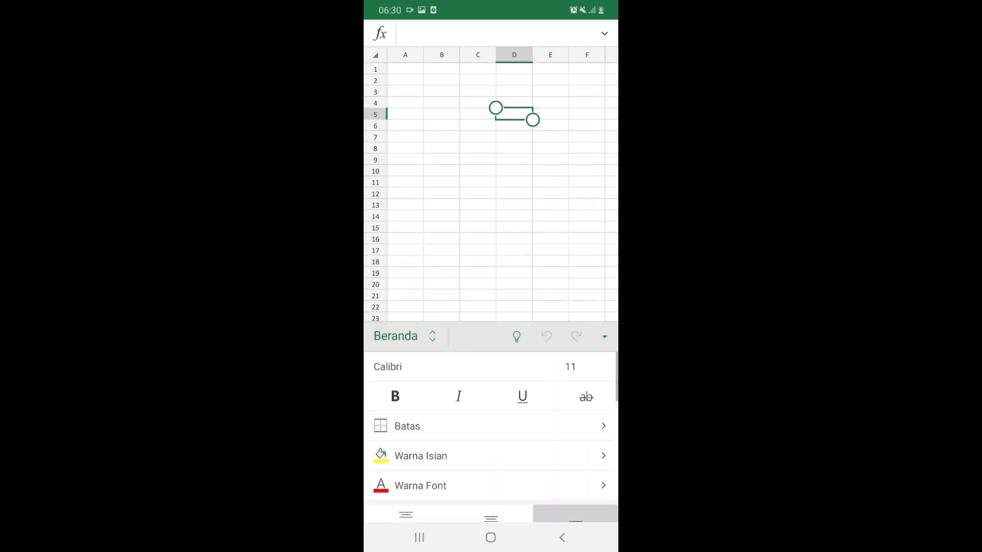
left_click(405, 114)
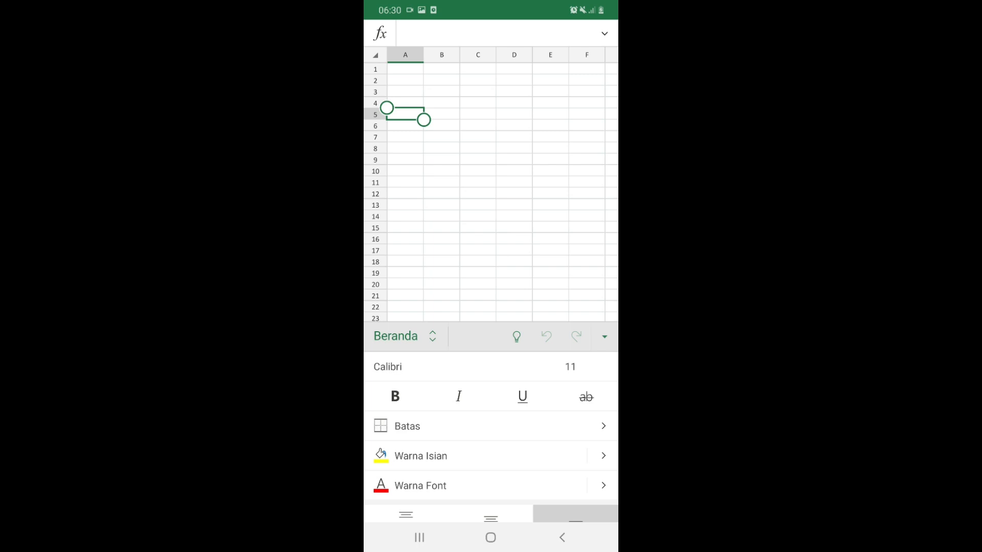
Type the headers No., nama and nilai into A5, B5 and C5
left_click(405, 114)
double_click(405, 114)
type("No.")
left_click(442, 114)
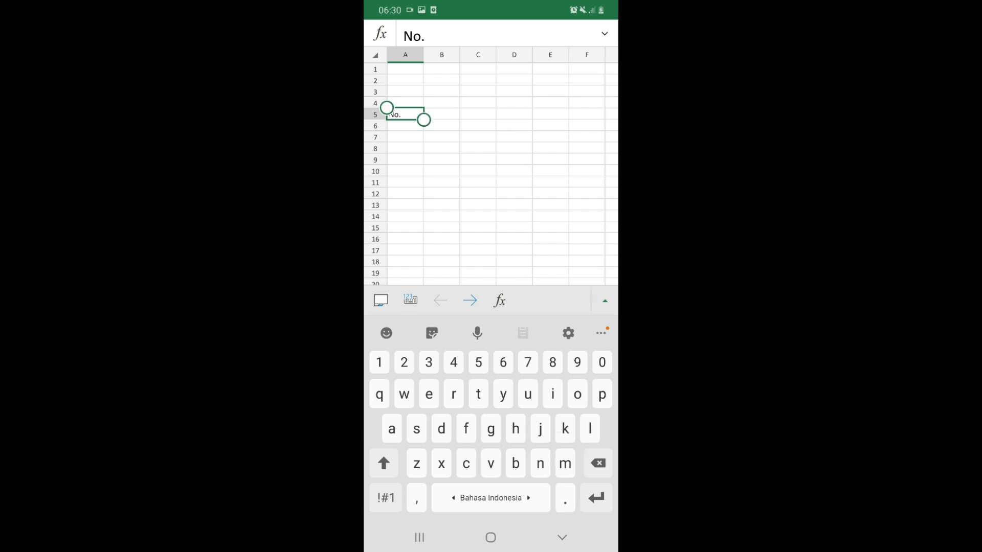
type("nama")
left_click(478, 114)
type("nilai")
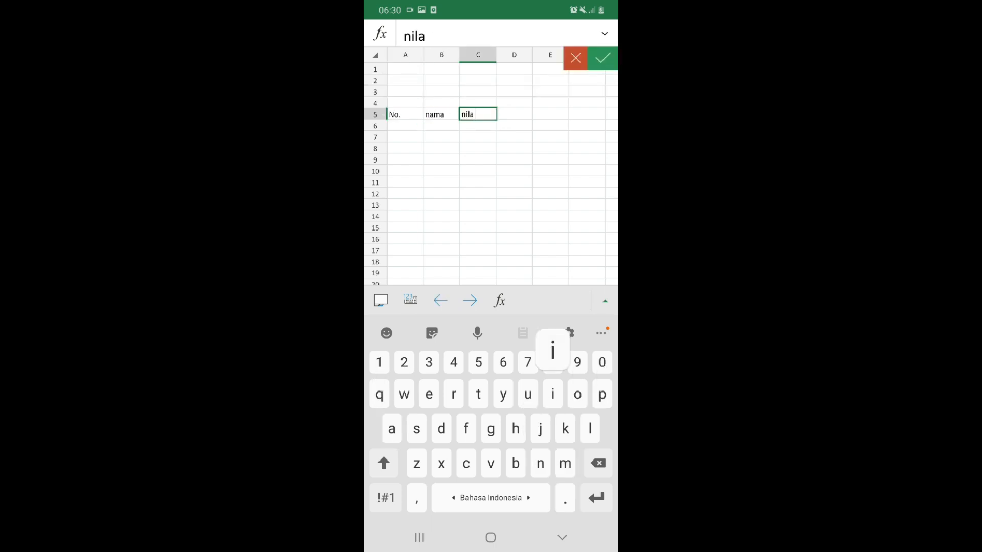
left_click(405, 126)
Number the rows 1 through 5 down A6:A10
type("1")
key("Return")
type("2")
key("Return")
type("3")
key("Return")
left_click(410, 300)
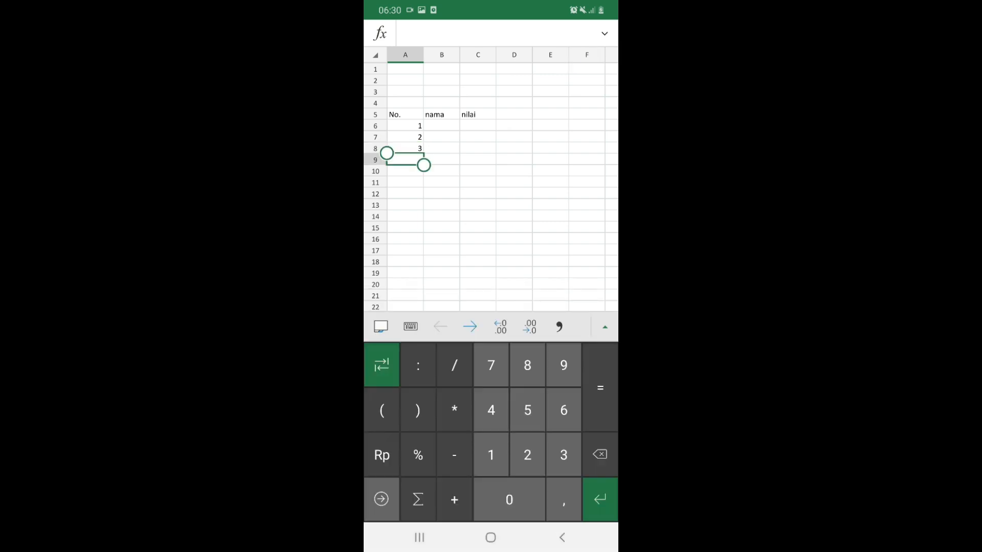
type("4")
key("Return")
type("5")
left_click(441, 126)
Enter five student names down B6:B10
left_click(410, 326)
type("nadia")
key("Return")
type("kimmy")
key("Return")
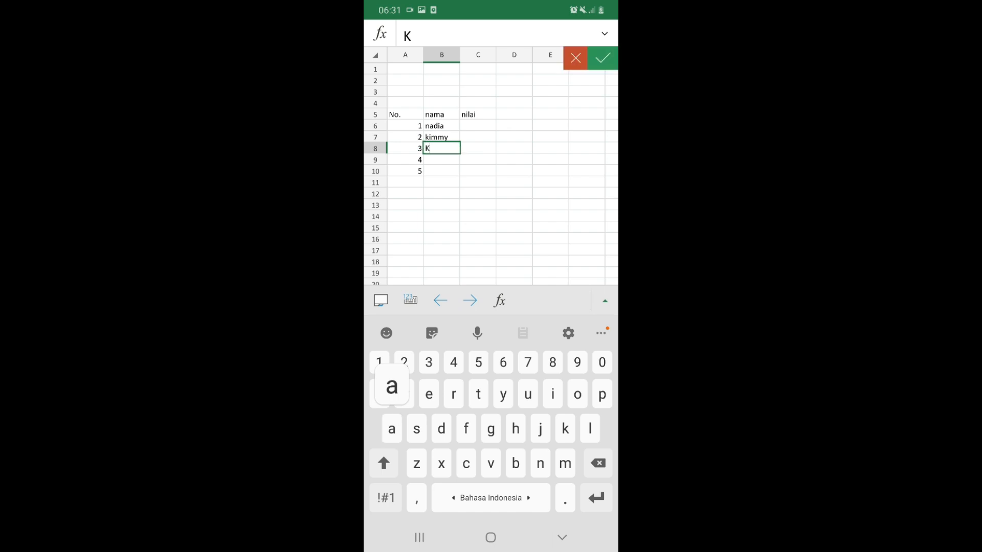
type("Kalla")
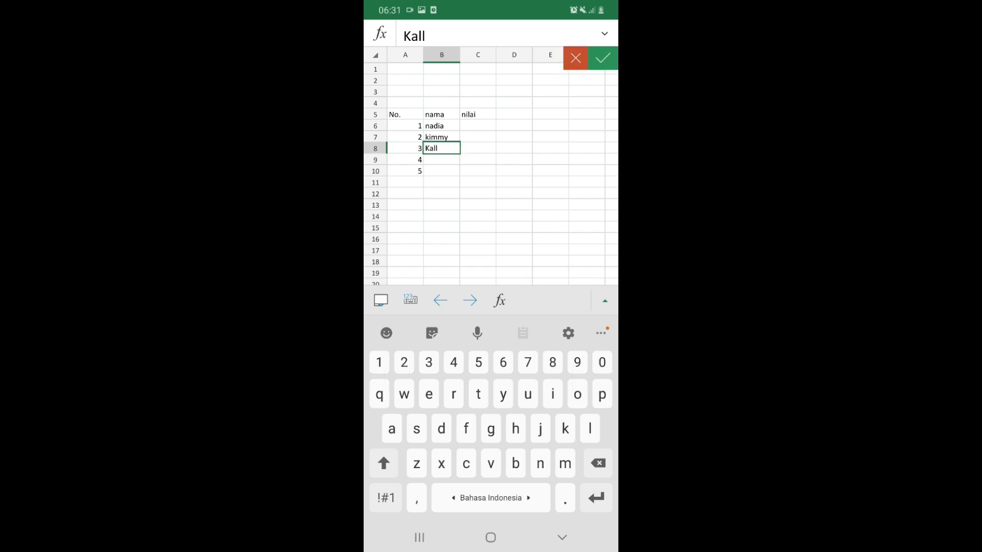
key("Return")
type("deni")
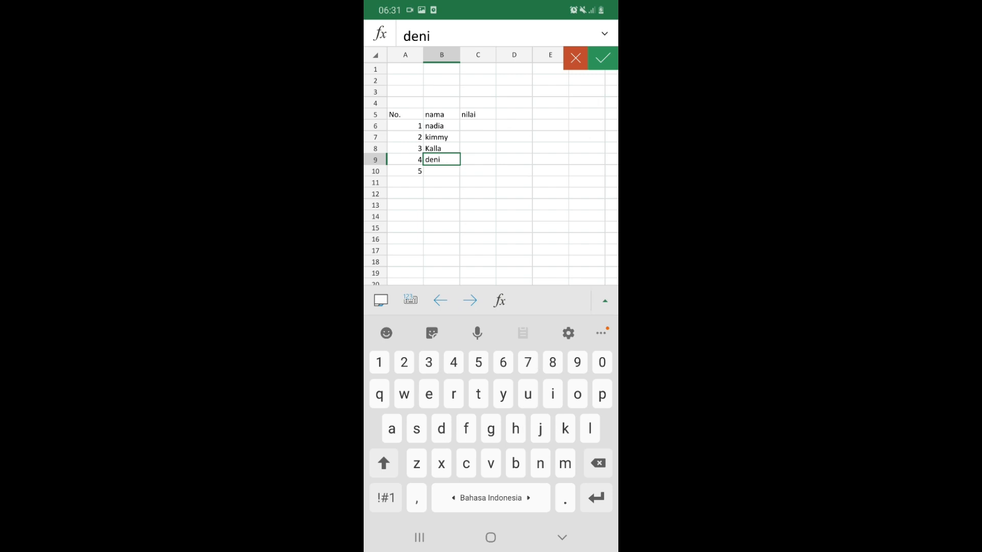
key("Return")
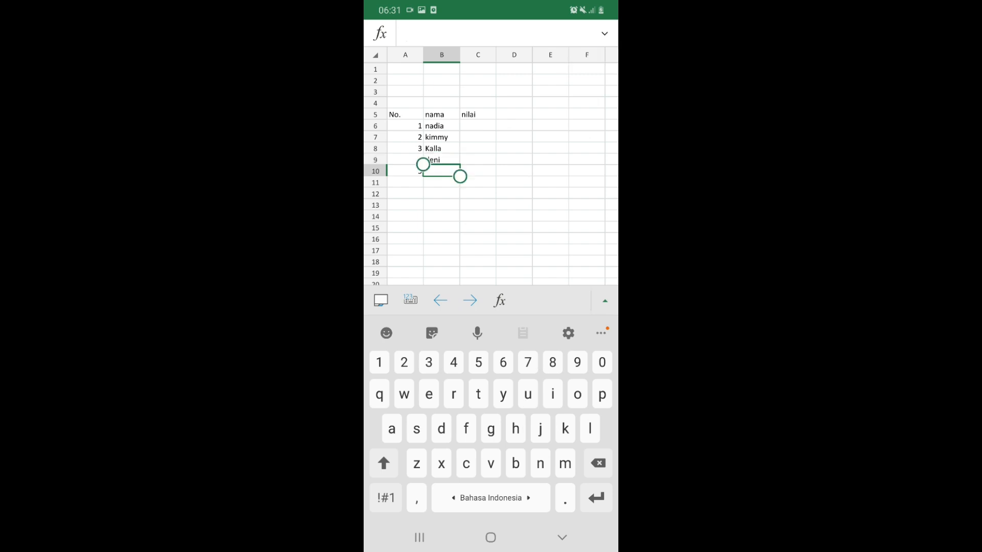
type("albie")
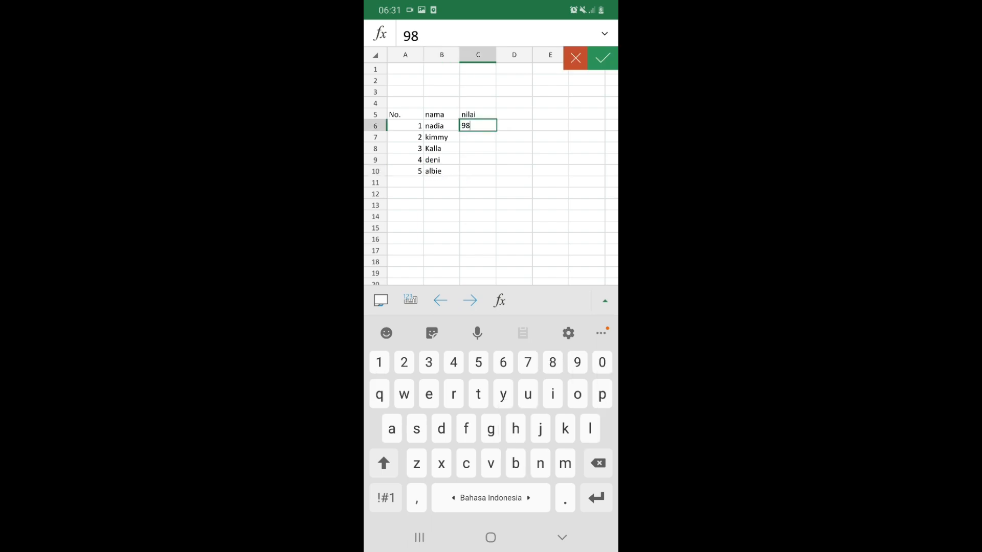
Enter the scores 98, 87, 90, 85 and 92 into C6 through C10
left_click(603, 58)
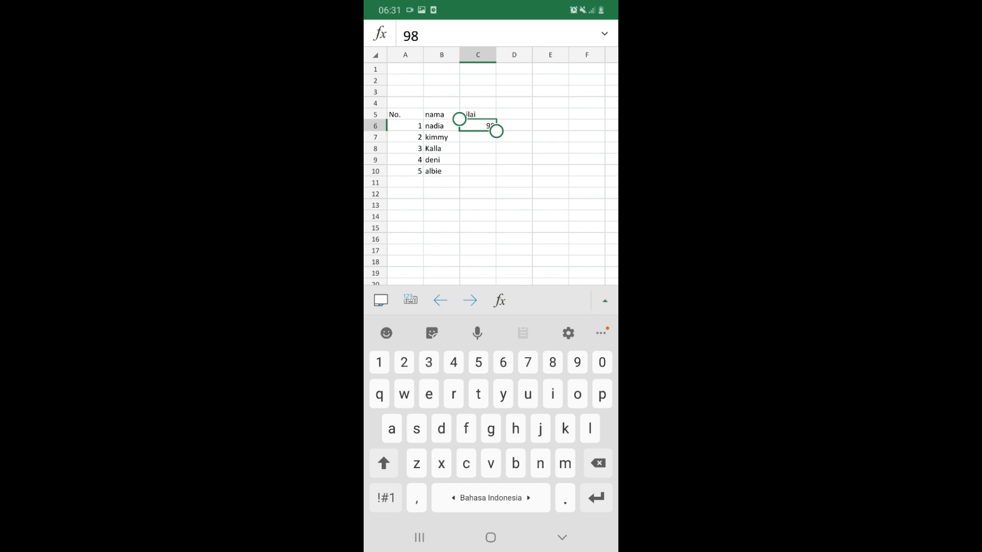
left_click(477, 125)
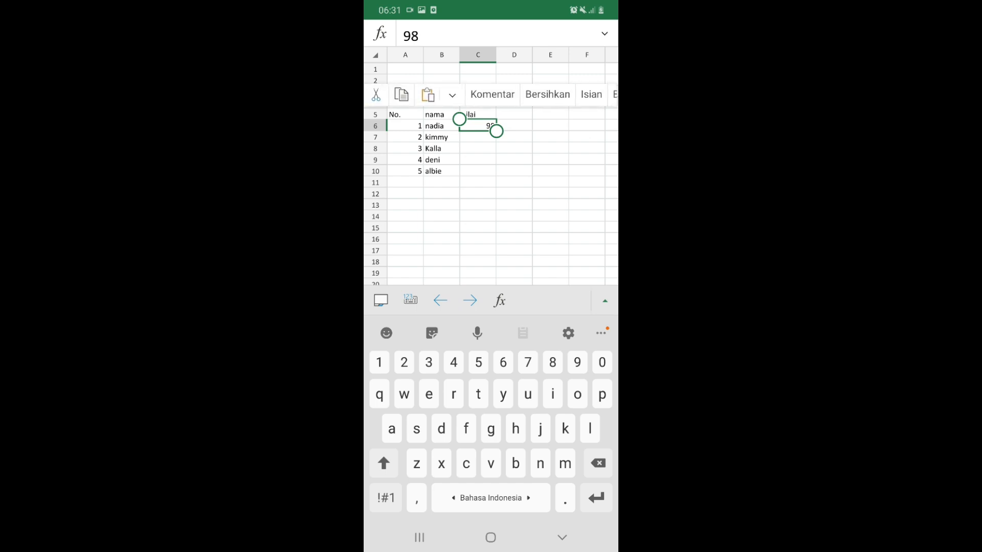
left_click(477, 137)
type("8")
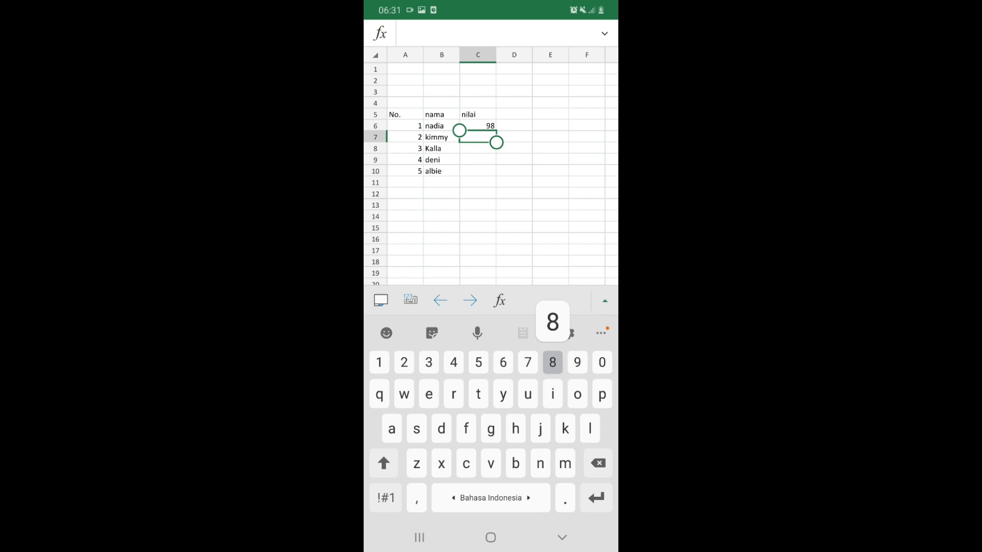
type("7")
key("Return")
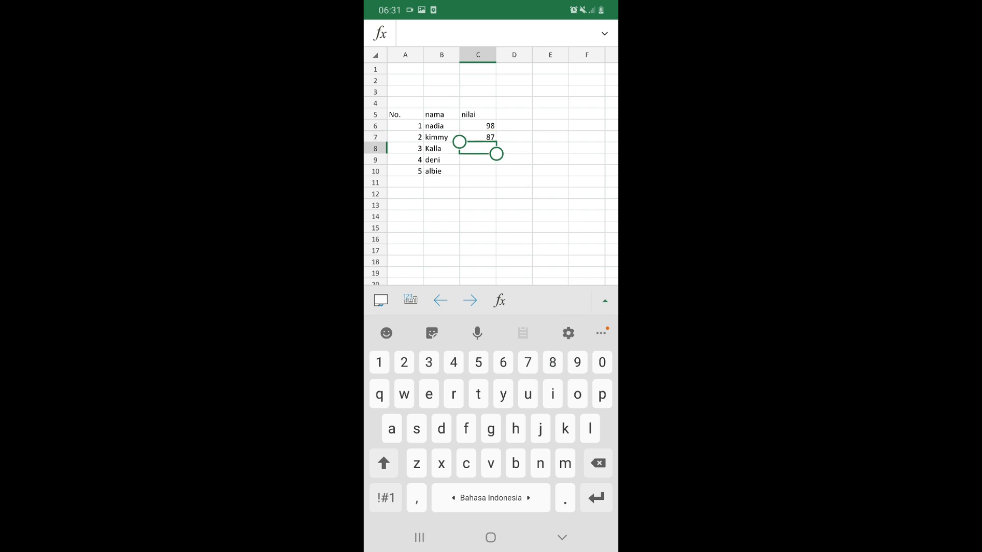
type("9")
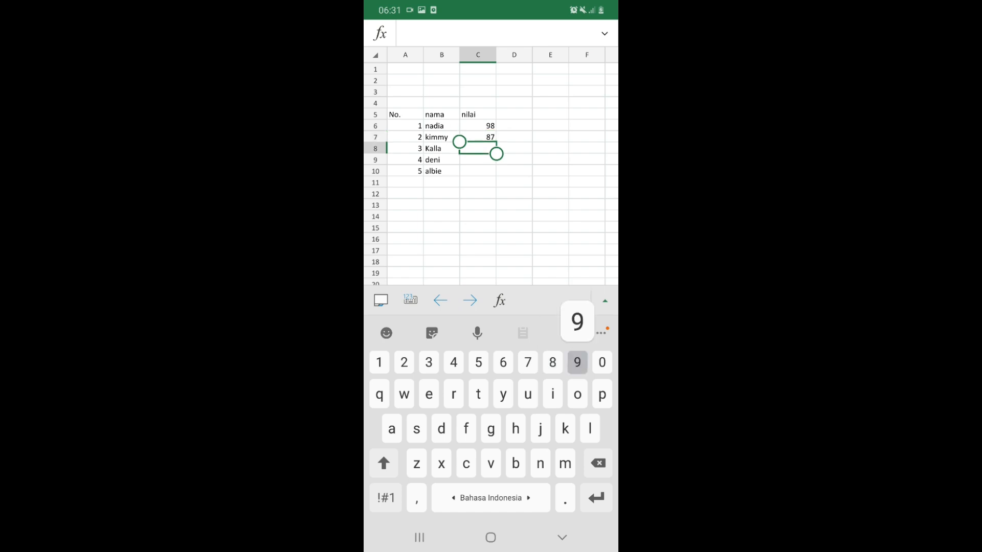
type("0")
key("Return")
left_click(478, 160)
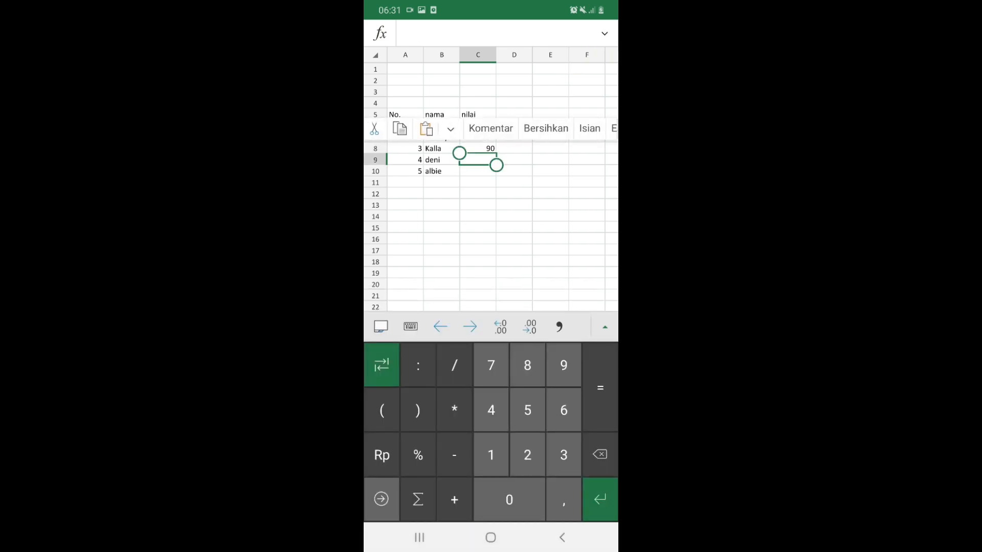
type("85")
key("Return")
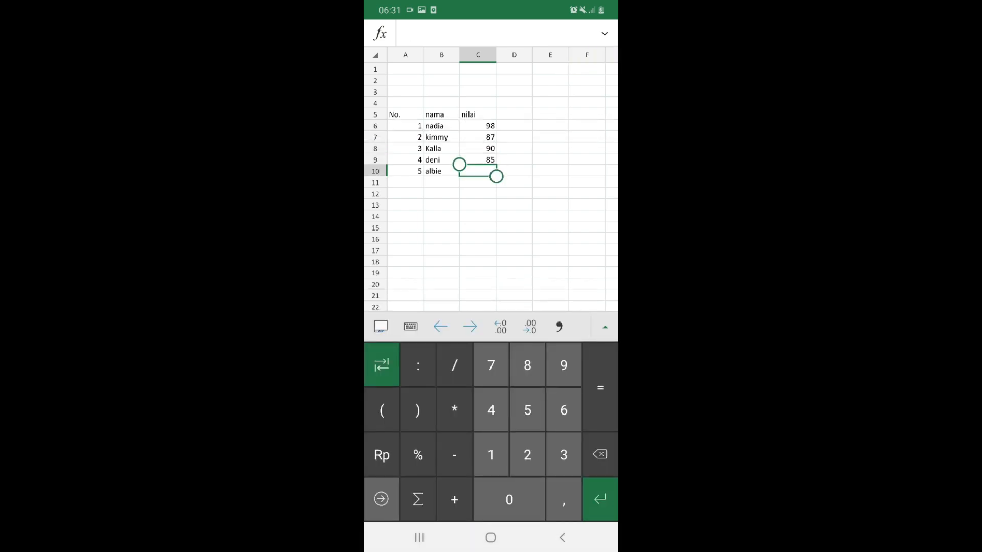
type("92")
left_click(441, 182)
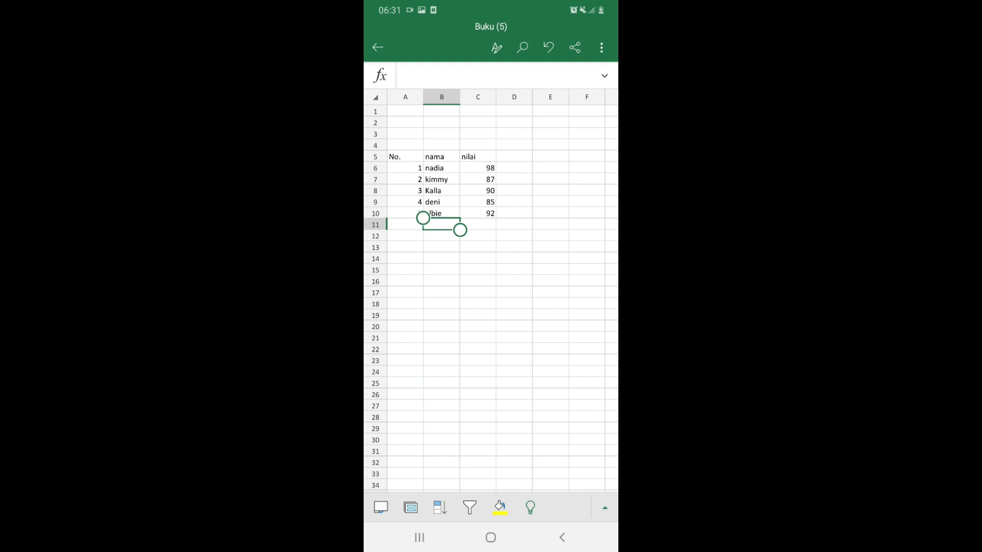
Enter the labels jumlah, rata rata, nilai maksimal and nilai minimal in B11:B14
left_click(441, 225)
double_click(442, 224)
type("ju")
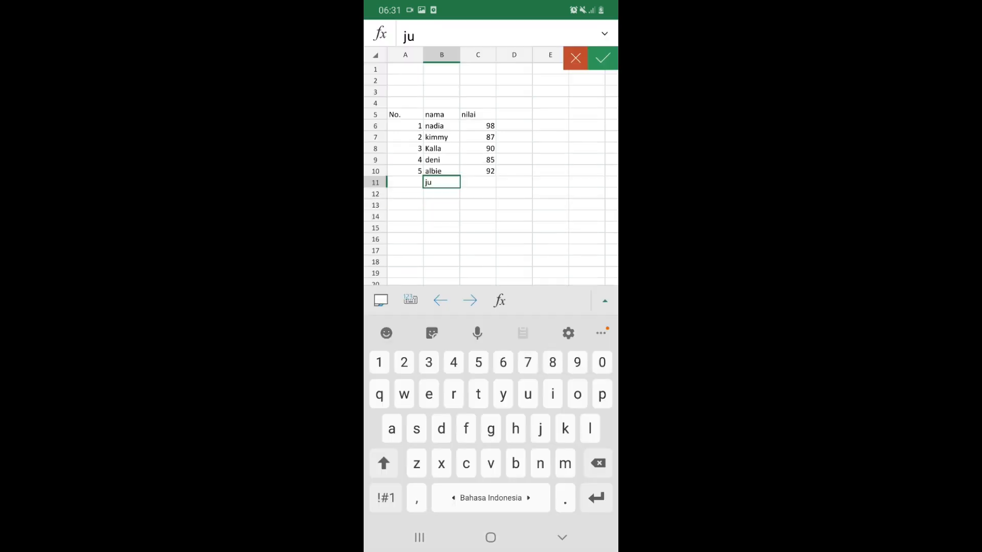
type("mlah")
key("Return")
type("n")
key("BackSpace")
type("rata ")
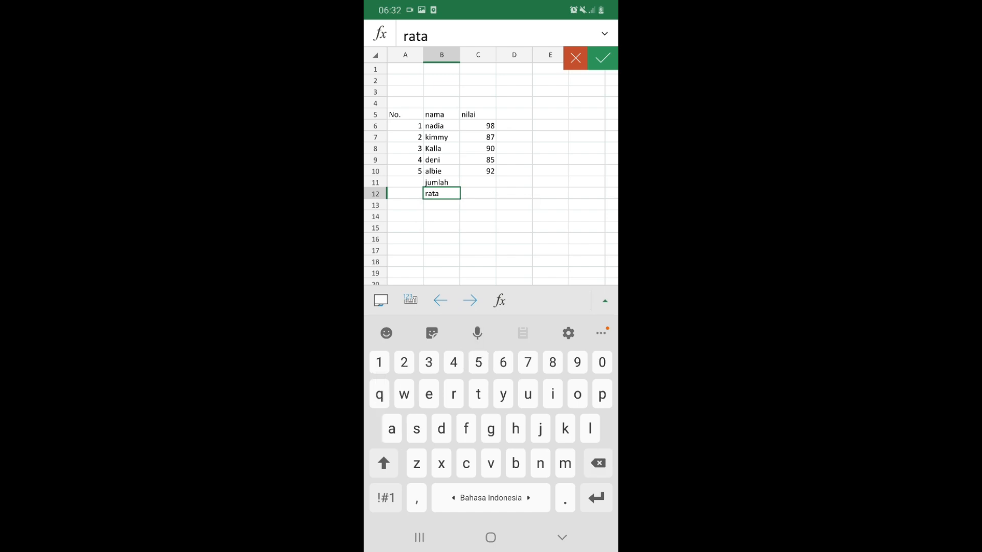
type("rata")
key("Return")
type("nilai")
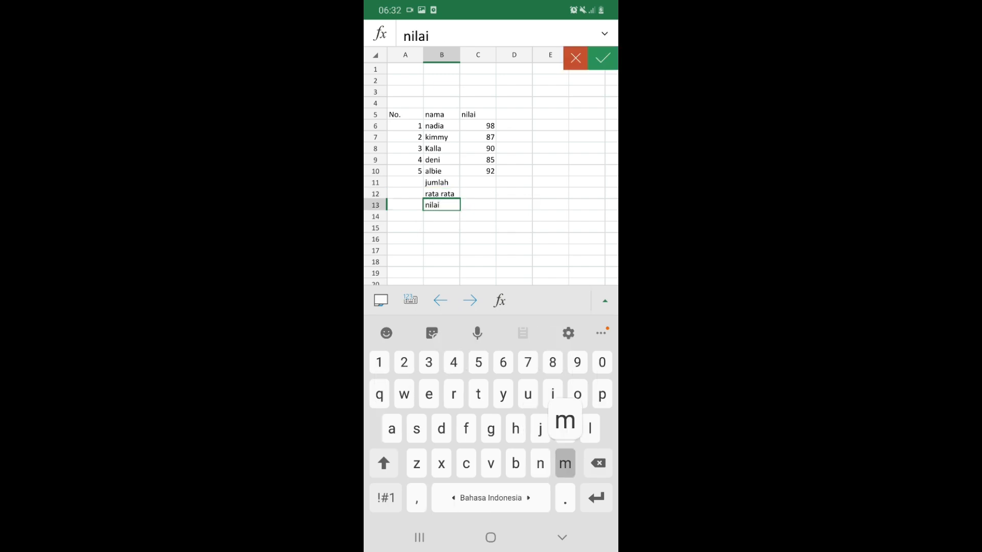
type(" maksimal")
key("Return")
type("nilai ")
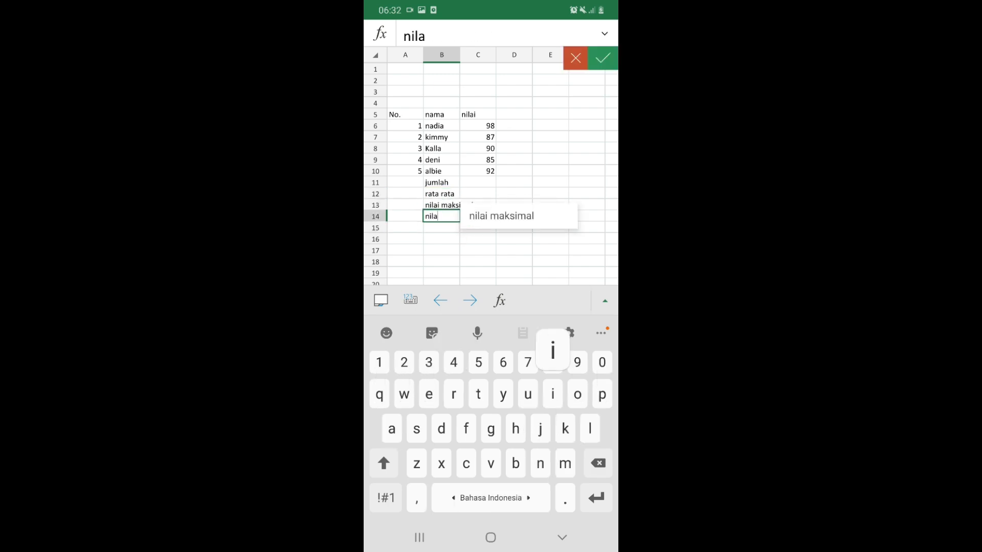
type("minimal")
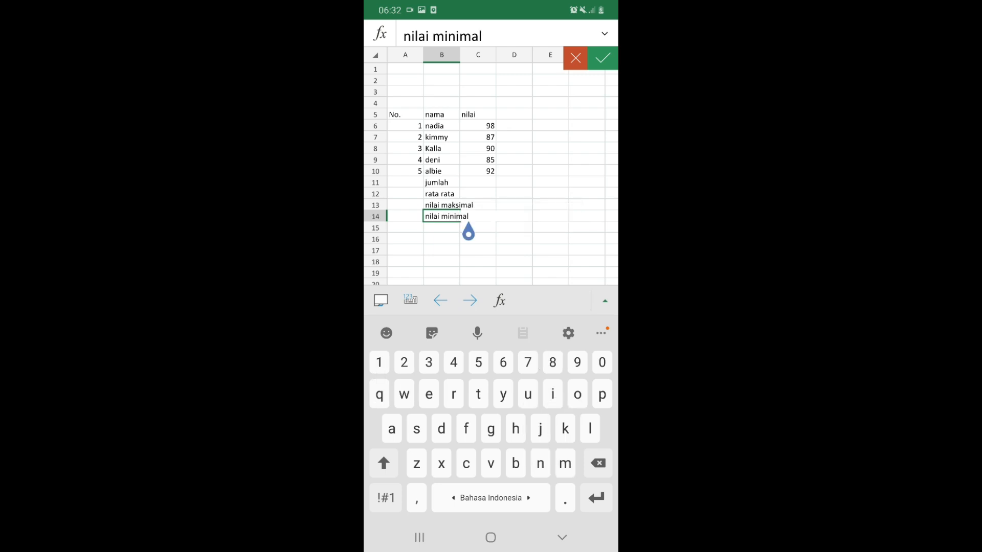
Widen column B so the labels fit, then select C11 for the total
left_click(442, 55)
left_click_drag(458, 54, 478, 55)
left_click(496, 182)
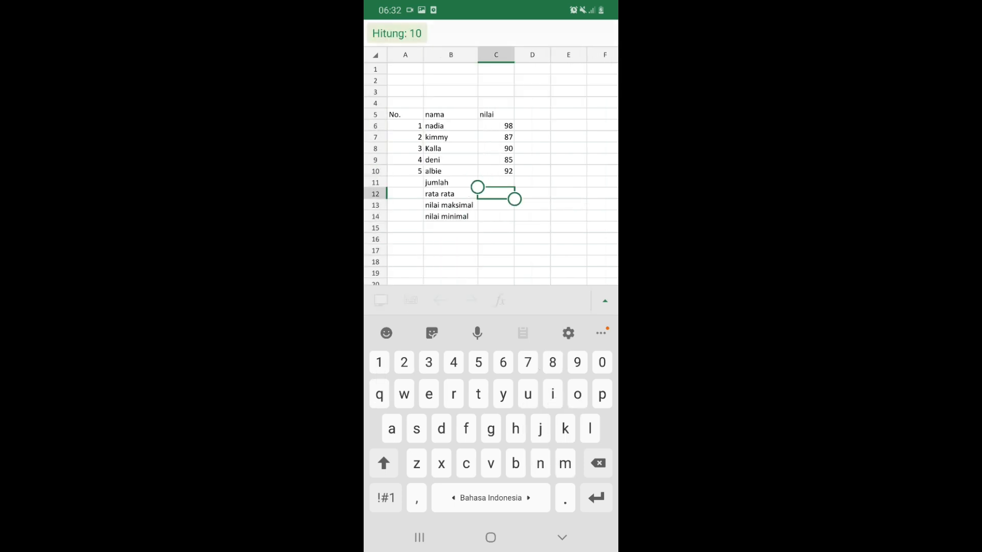
left_click(410, 300)
left_click(605, 327)
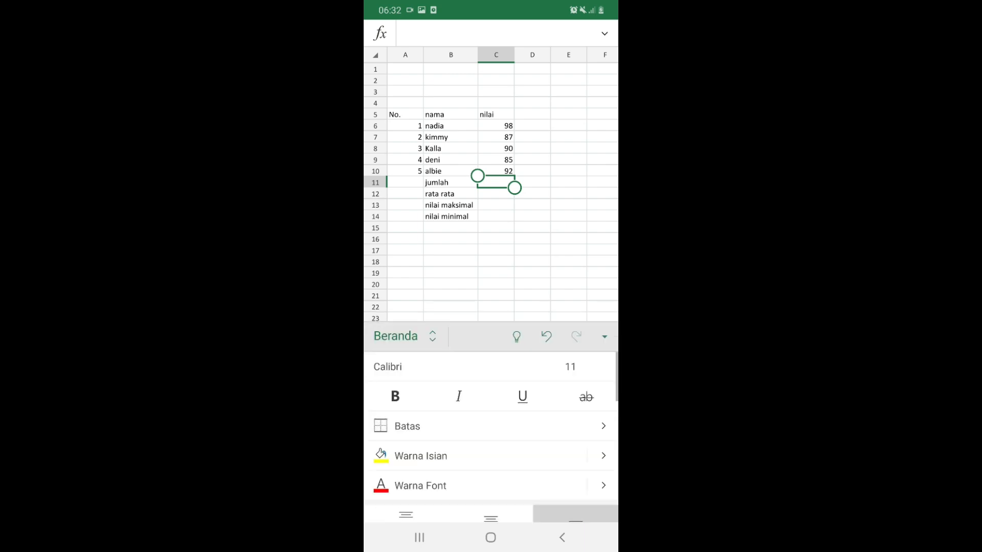
Insert =SUM(C6:C10) in C11 using AutoSum from the formula commands, giving 452
left_click(404, 336)
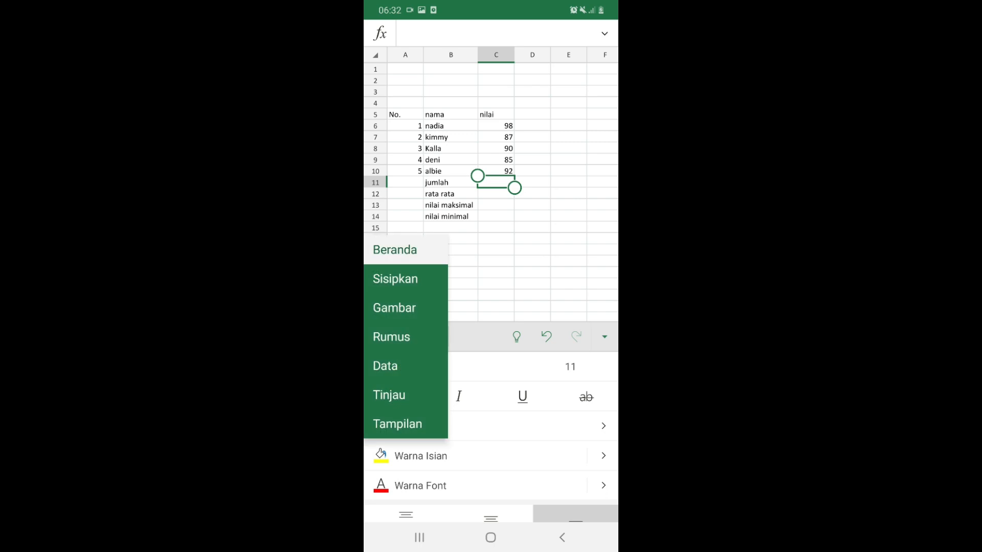
left_click(392, 337)
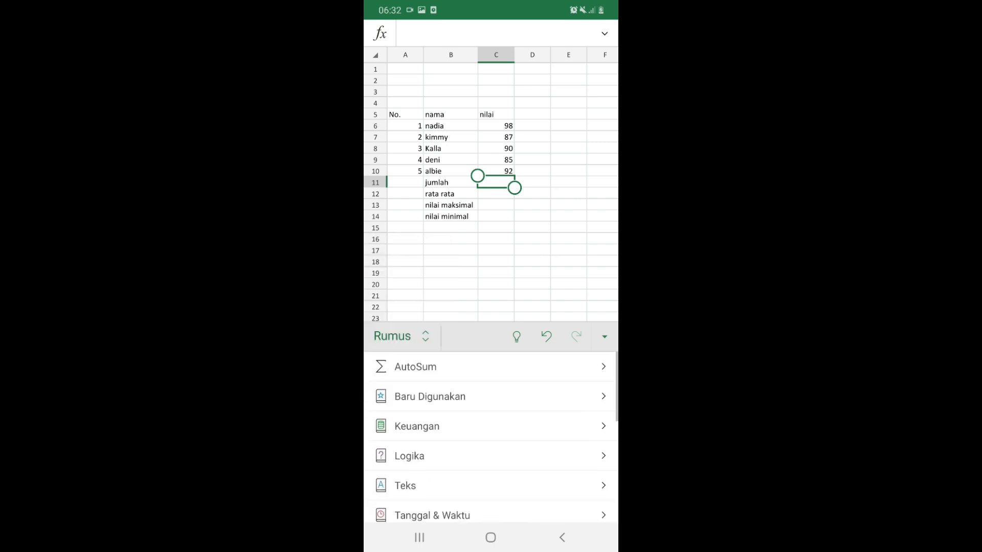
left_click(415, 366)
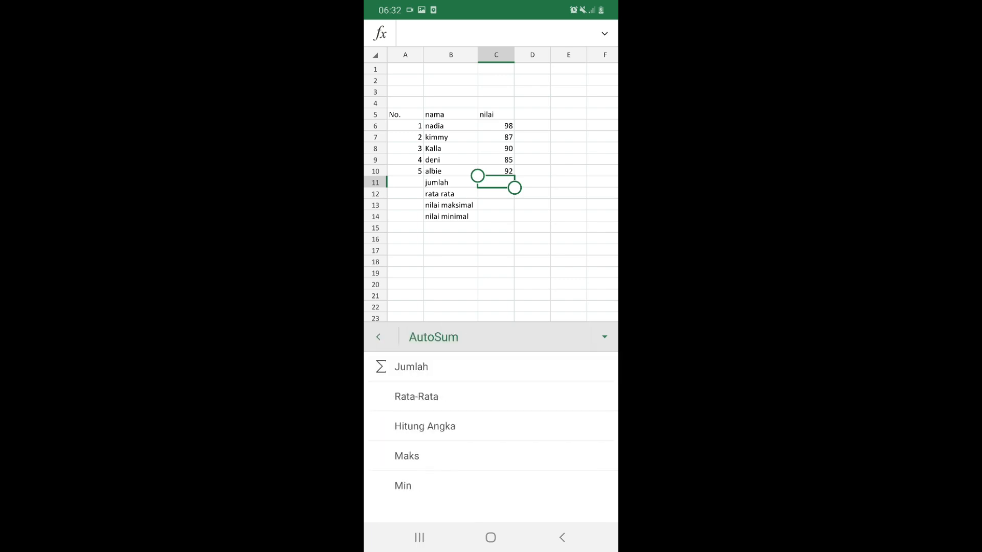
left_click(411, 366)
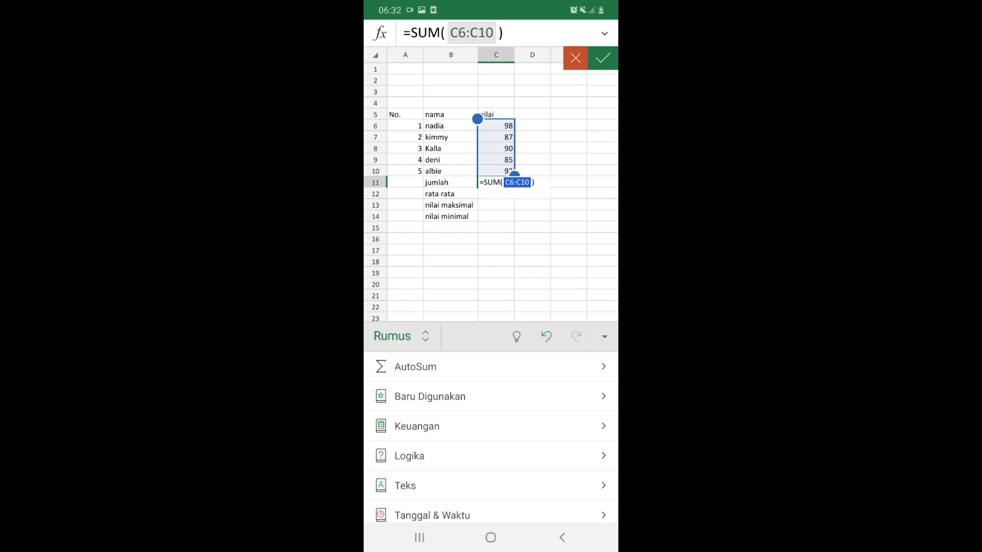
left_click(603, 58)
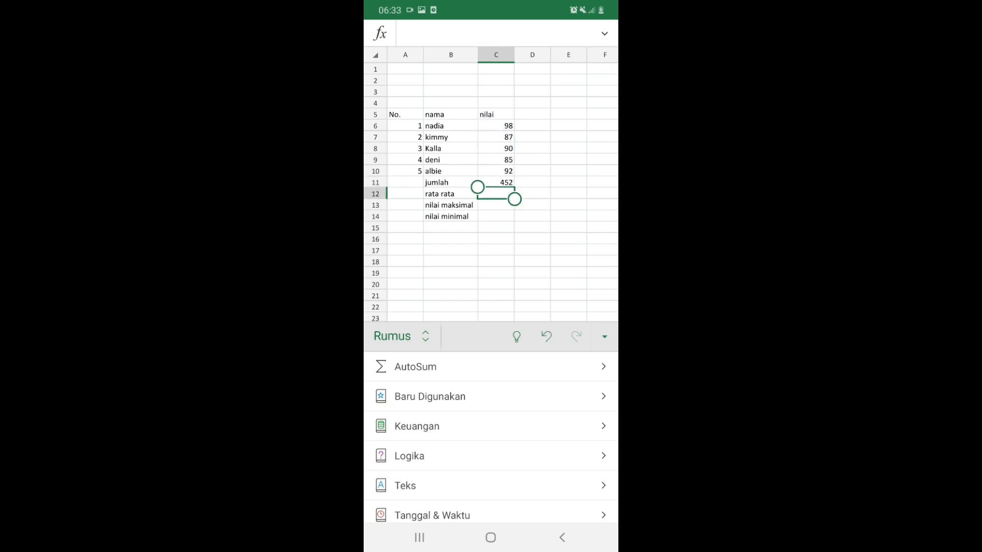
left_click(416, 367)
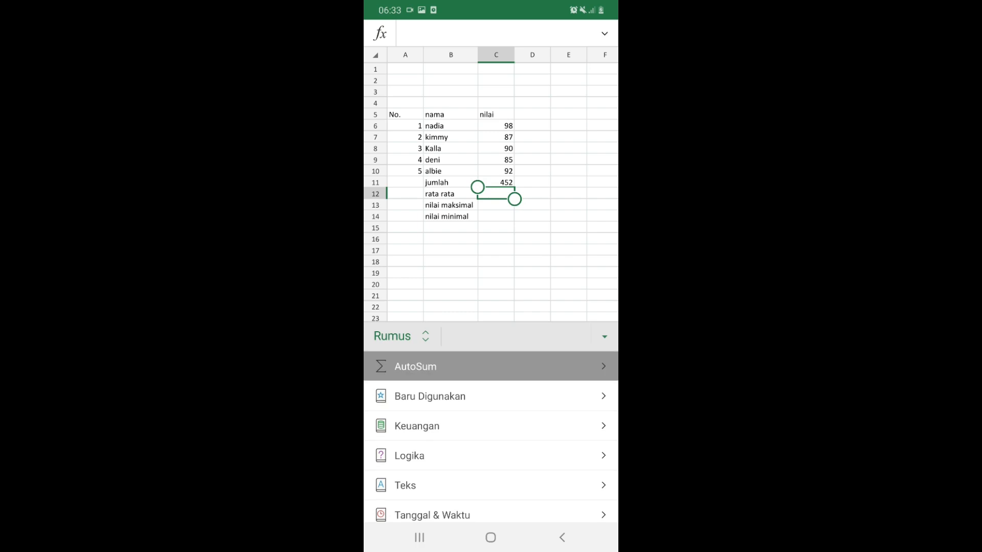
Insert =AVERAGE(C6:C10) in C12 with AutoSum, showing 90,4
left_click(416, 396)
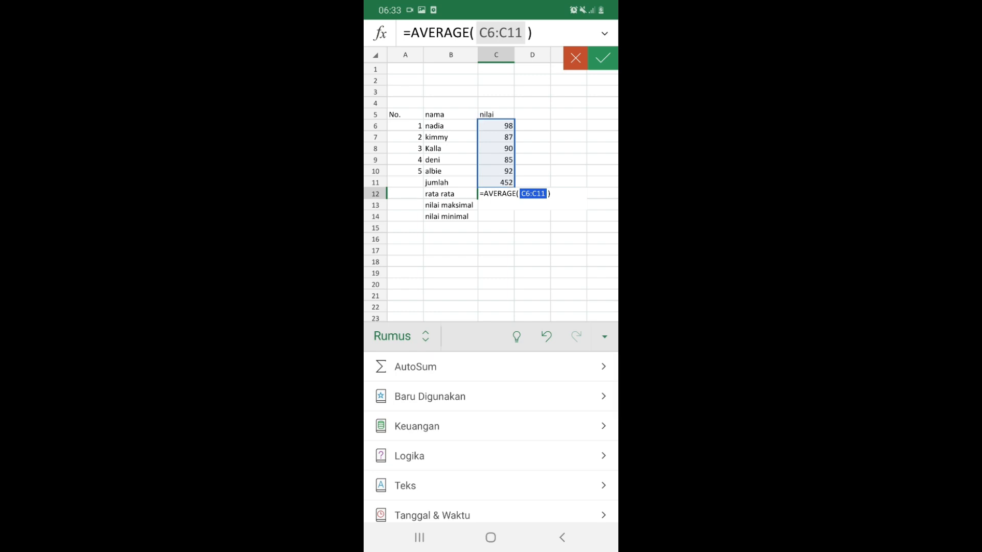
left_click_drag(514, 187, 514, 176)
left_click_drag(514, 176, 515, 108)
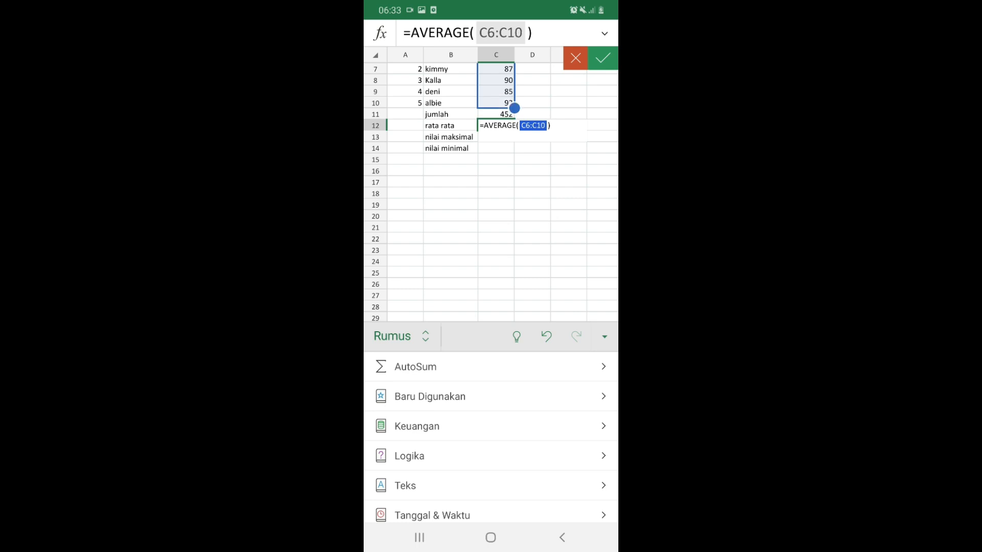
scroll(491, 192, "up", 2)
left_click(602, 58)
left_click(533, 126)
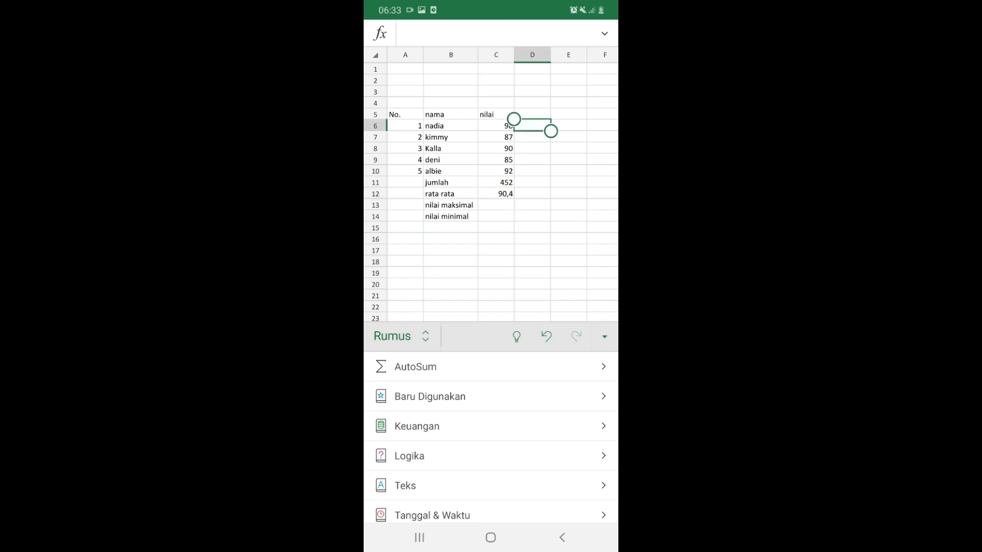
left_click(496, 205)
left_click(416, 366)
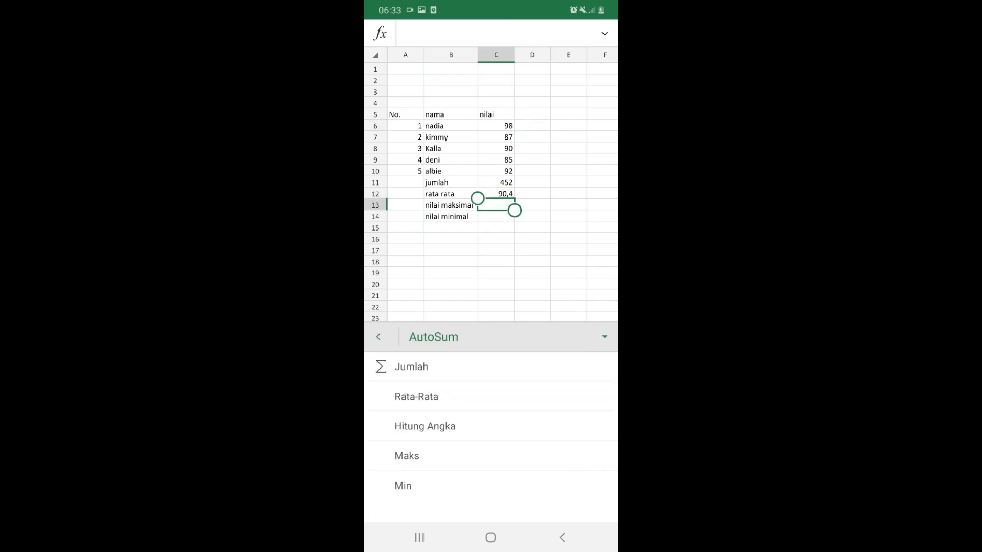
Insert =MAX(C6:C10) in C13, showing the highest score 98
left_click(407, 455)
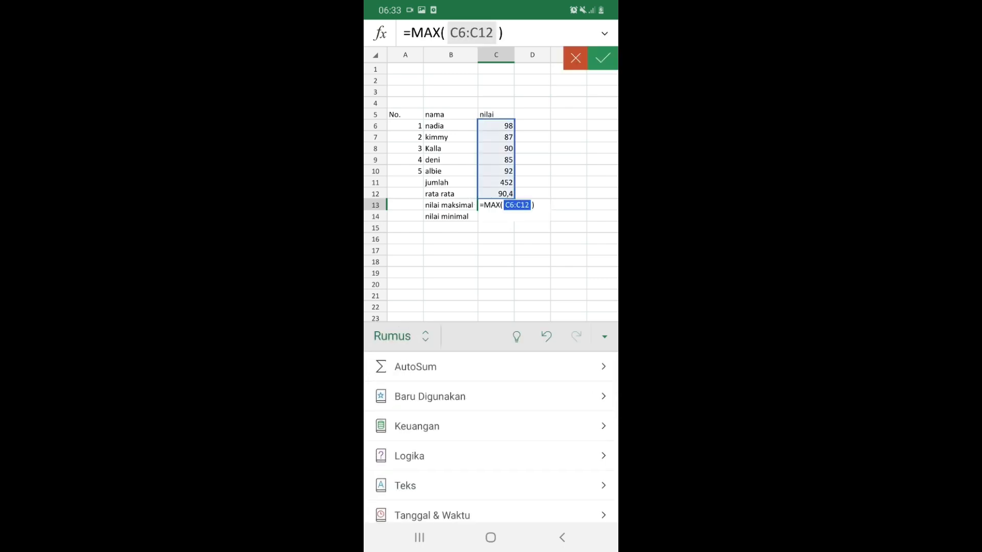
left_click_drag(514, 196, 514, 176)
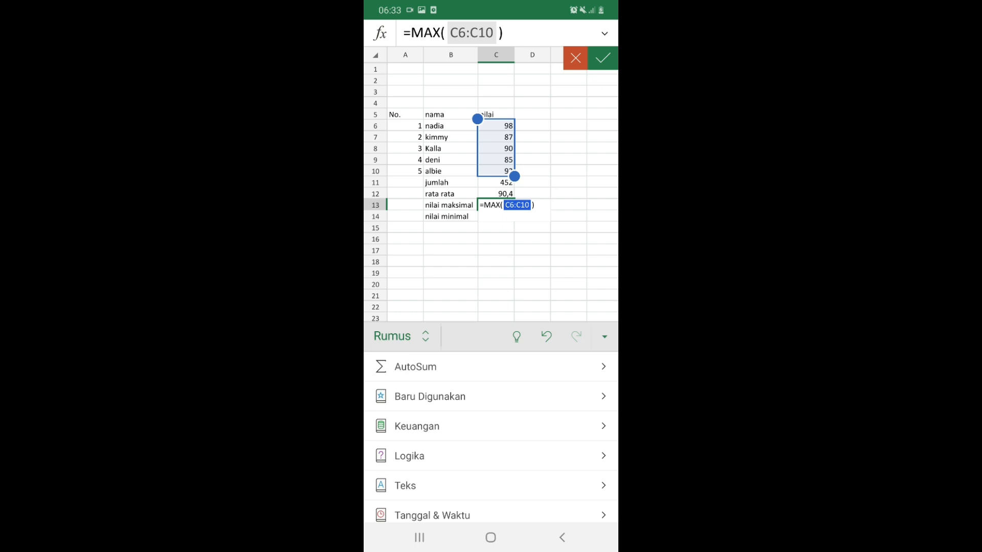
key("Return")
left_click(415, 367)
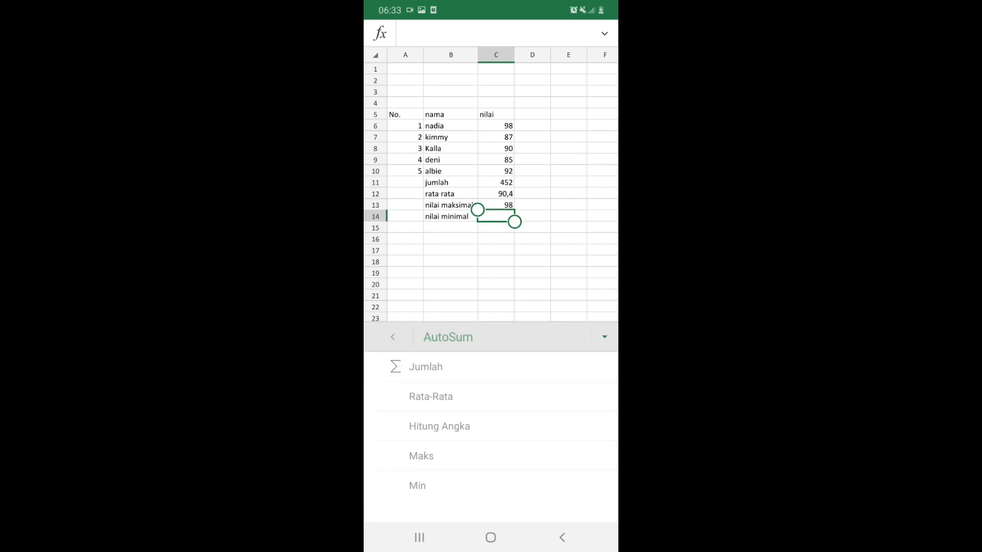
Insert =MIN(C6:C10) in C14, showing 85, and check the summary formulas
left_click(403, 485)
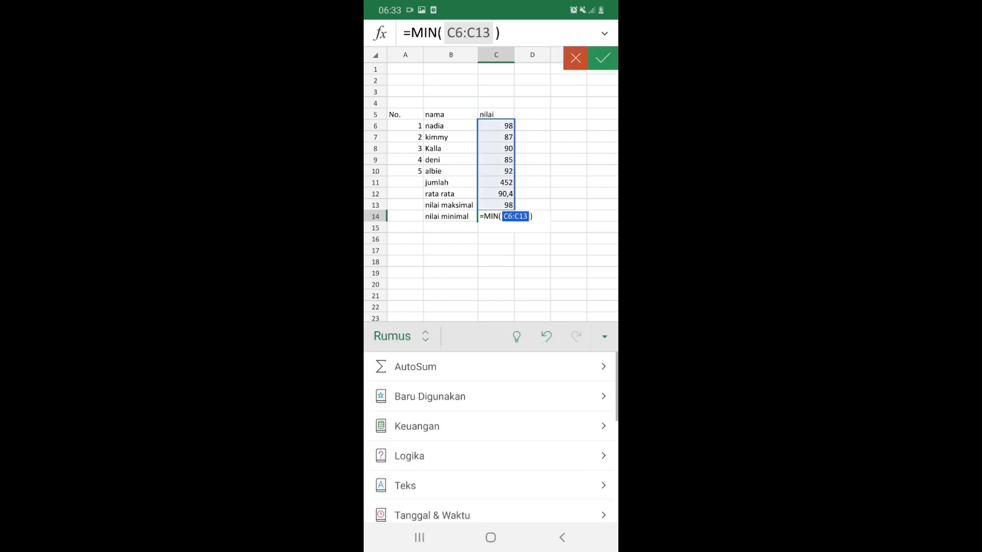
left_click_drag(515, 210, 515, 177)
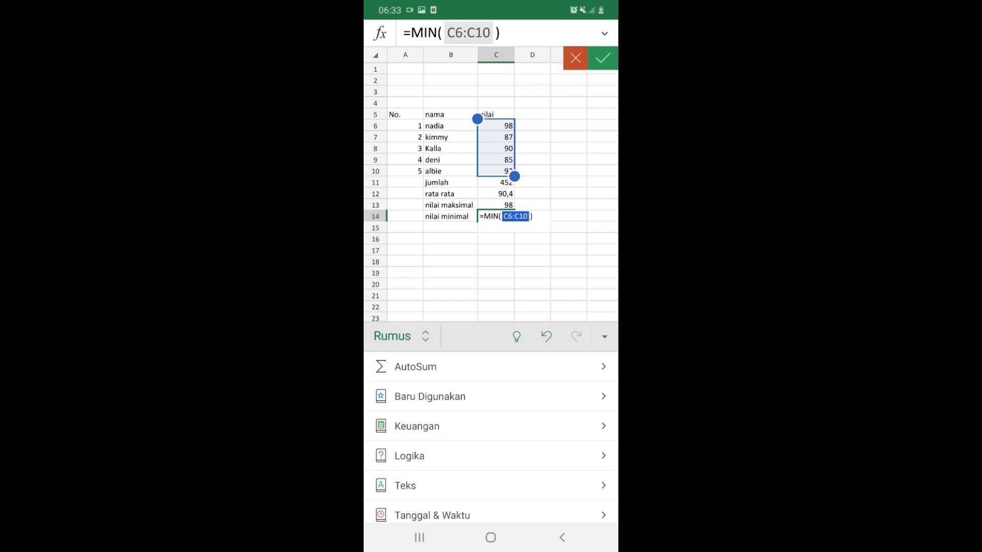
left_click(603, 58)
left_click(532, 149)
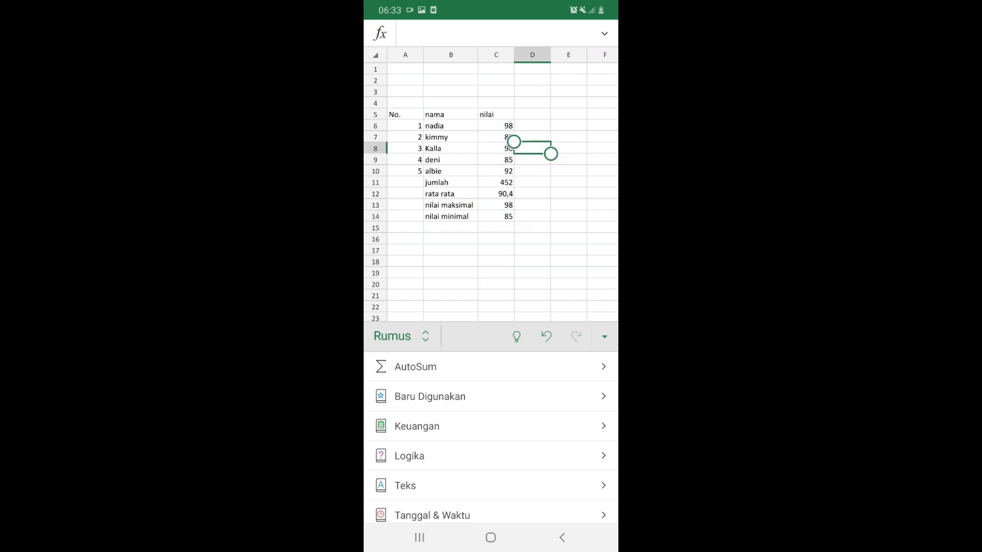
left_click(533, 228)
left_click(496, 273)
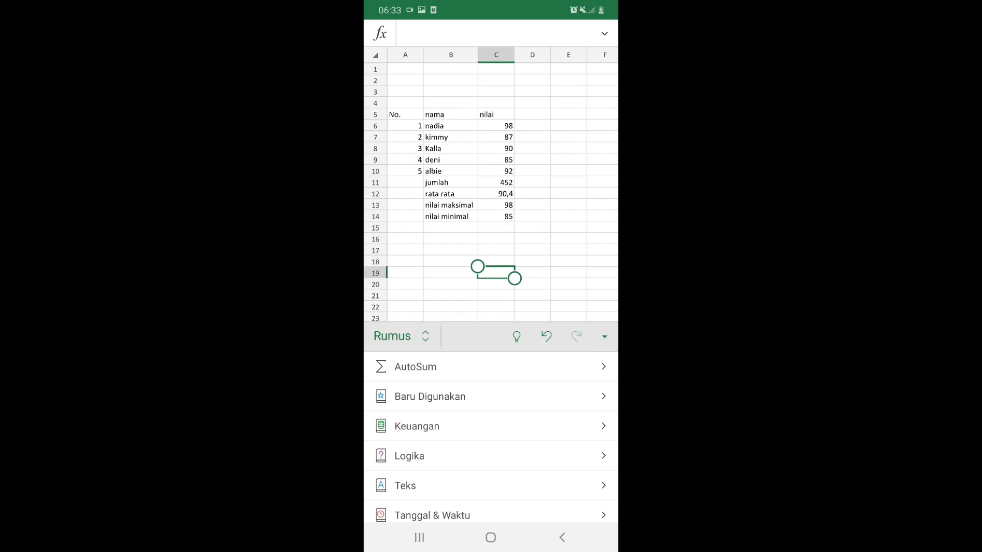
left_click(496, 205)
left_click(496, 261)
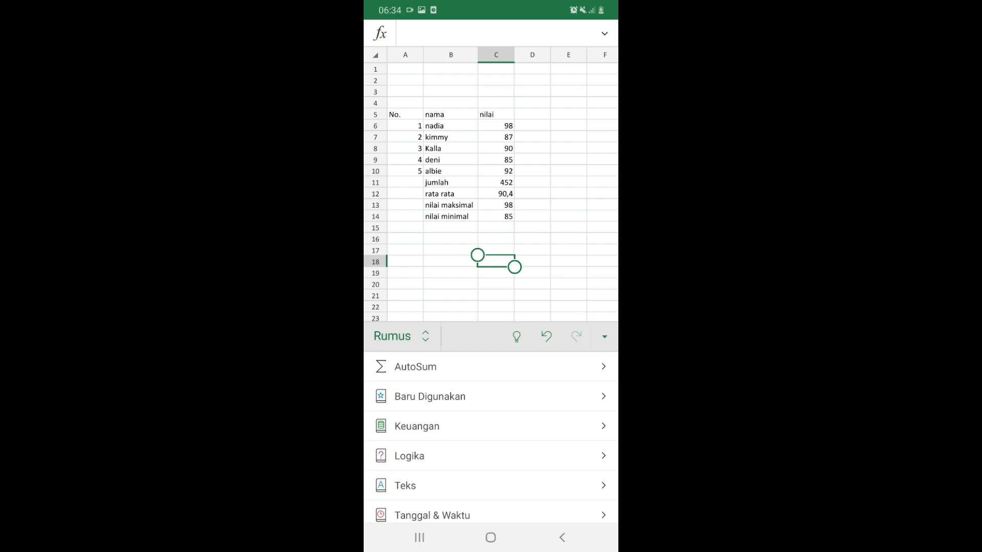
Make the jumlah-to-nilai minimal rows B11:C14 bold with a yellow fill
left_click(451, 194)
left_click(451, 182)
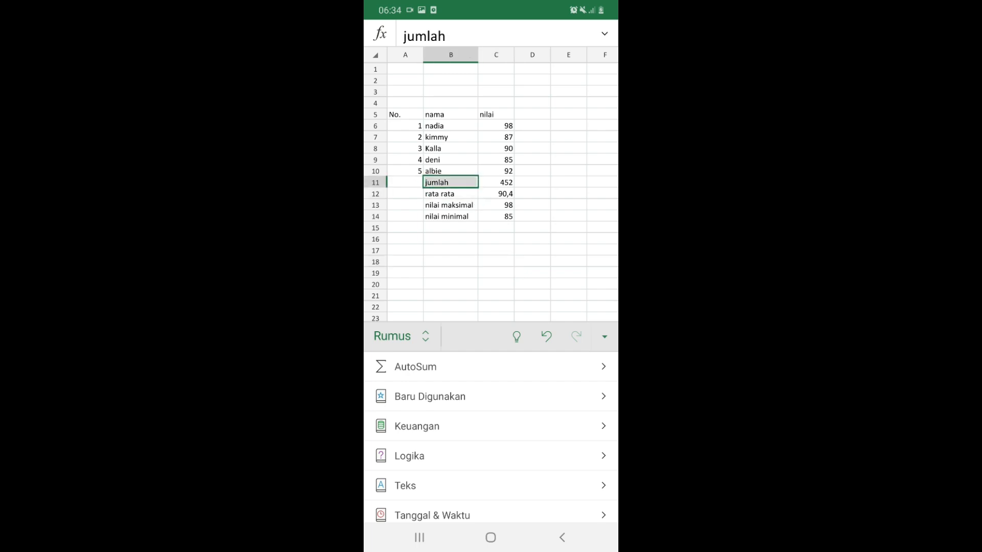
left_click_drag(450, 183, 506, 218)
left_click(401, 336)
left_click(394, 249)
left_click(396, 397)
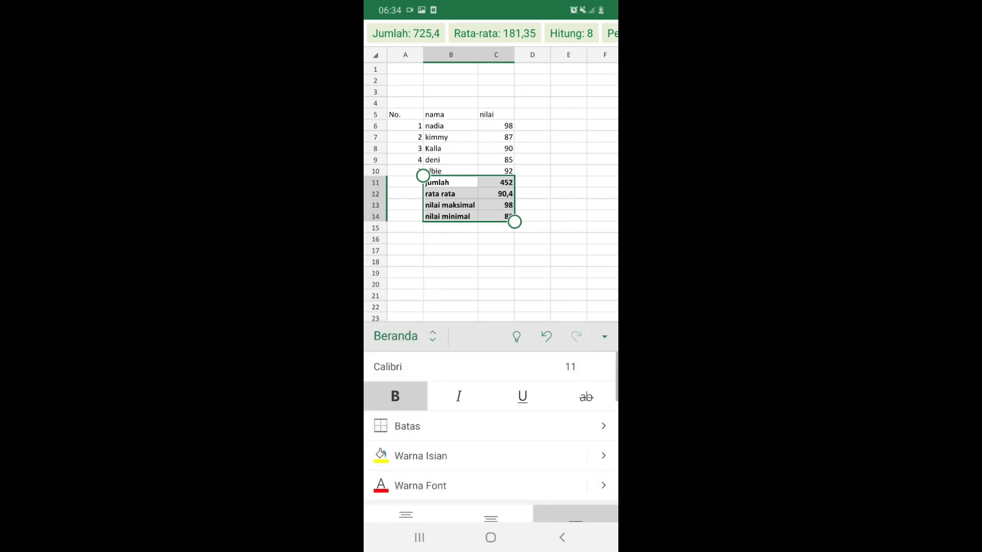
left_click(421, 456)
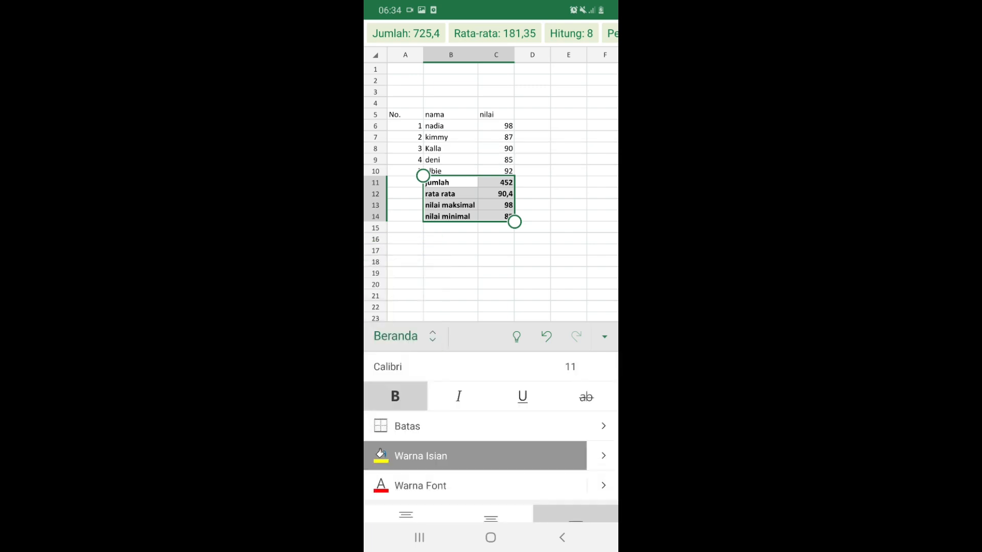
left_click(569, 262)
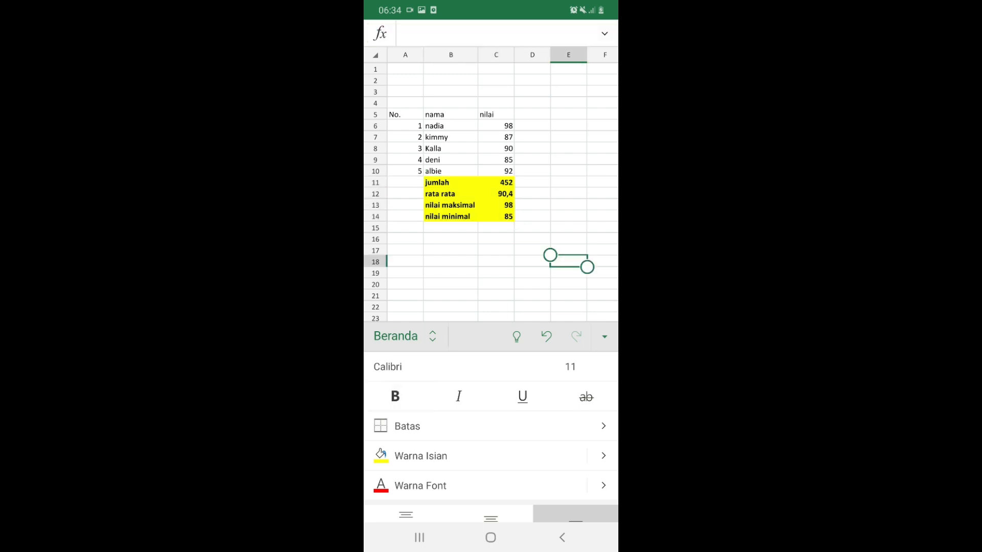
left_click(451, 307)
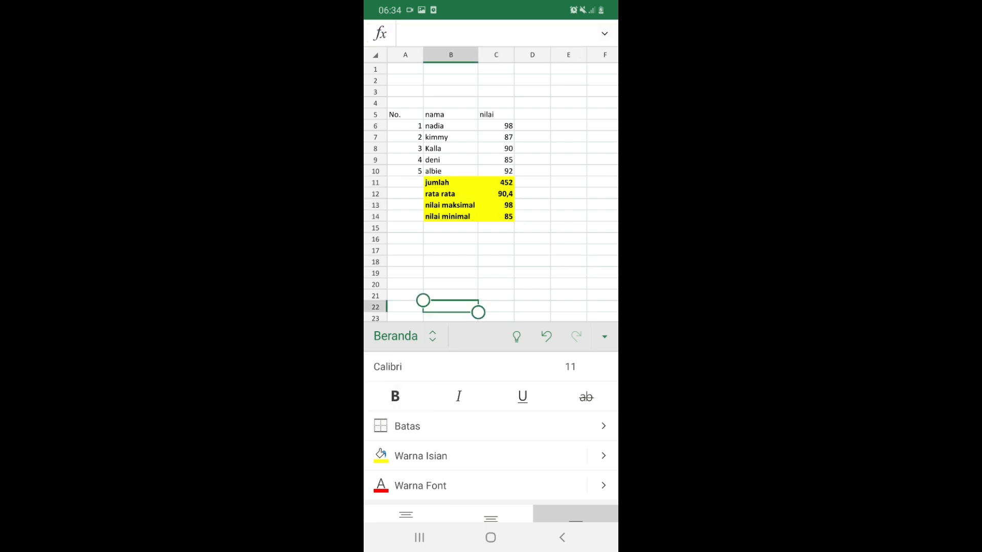